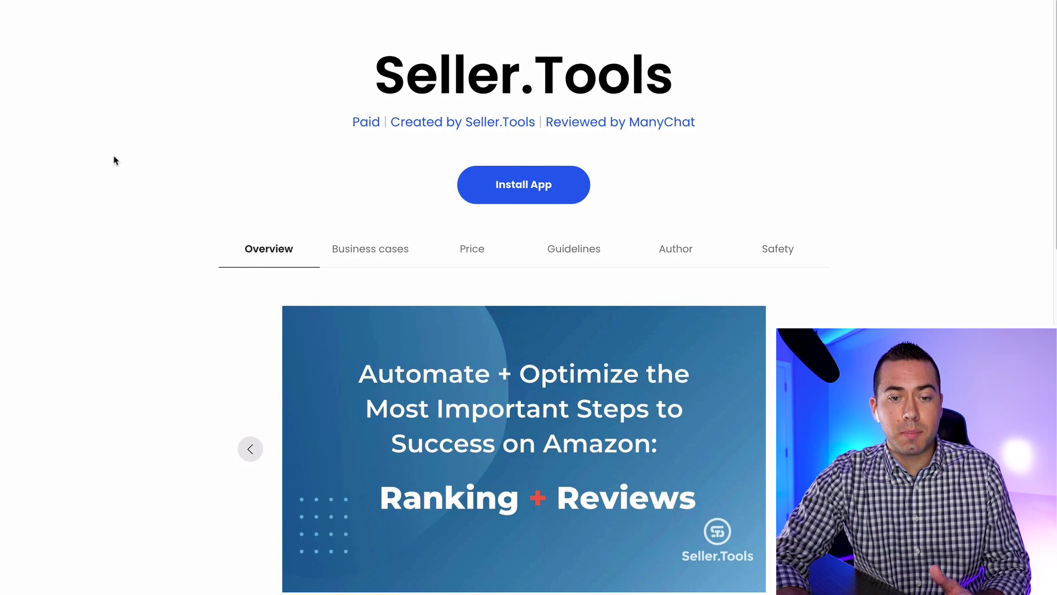
Step: Look over the Seller.Tools app's overview page, including its description and the install option
scroll(114, 160, "up", 15)
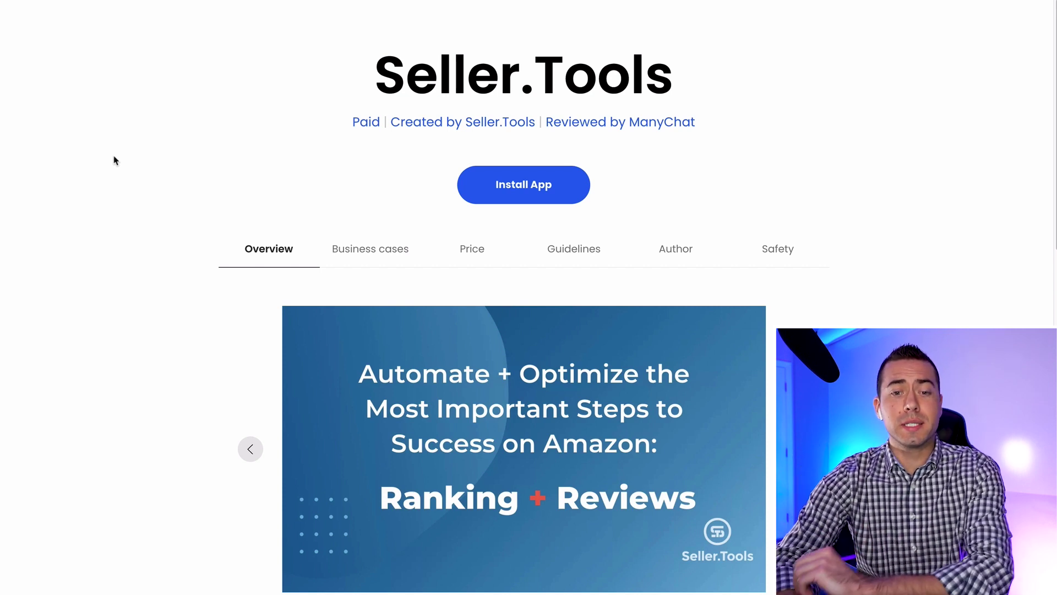
scroll(170, 111, "down", 8)
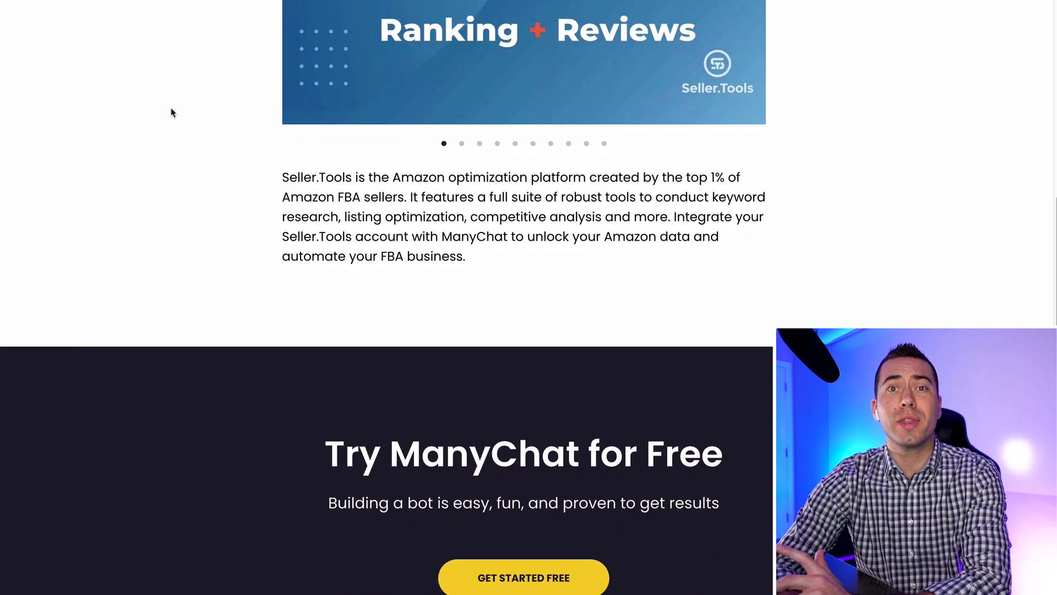
scroll(171, 110, "down", 3)
scroll(170, 110, "up", 10)
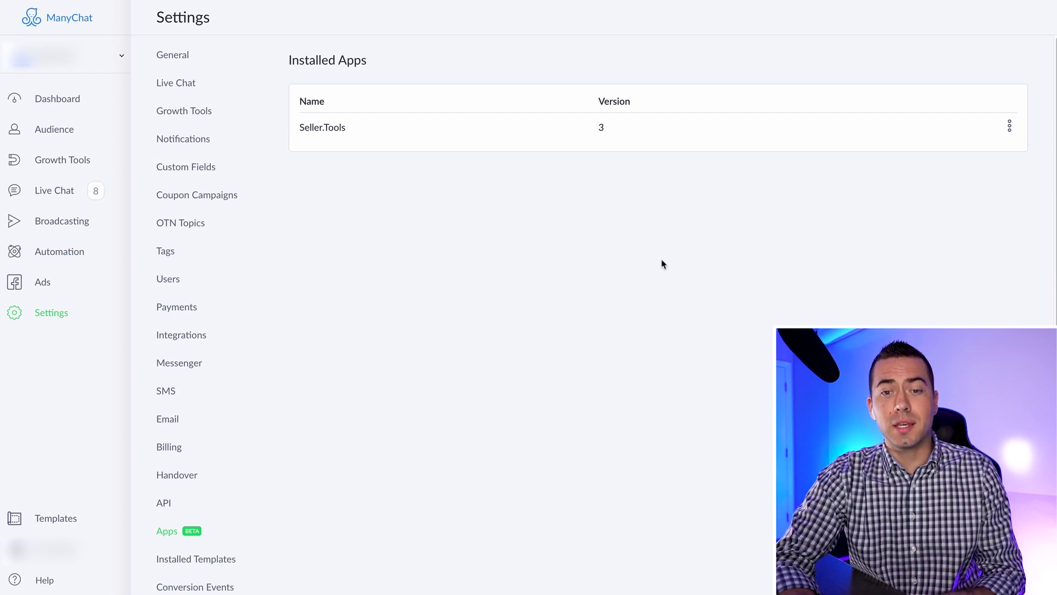
Step: Open the installed Seller.Tools app's settings, check the live and test API key fields, and close them unchanged
left_click(1010, 126)
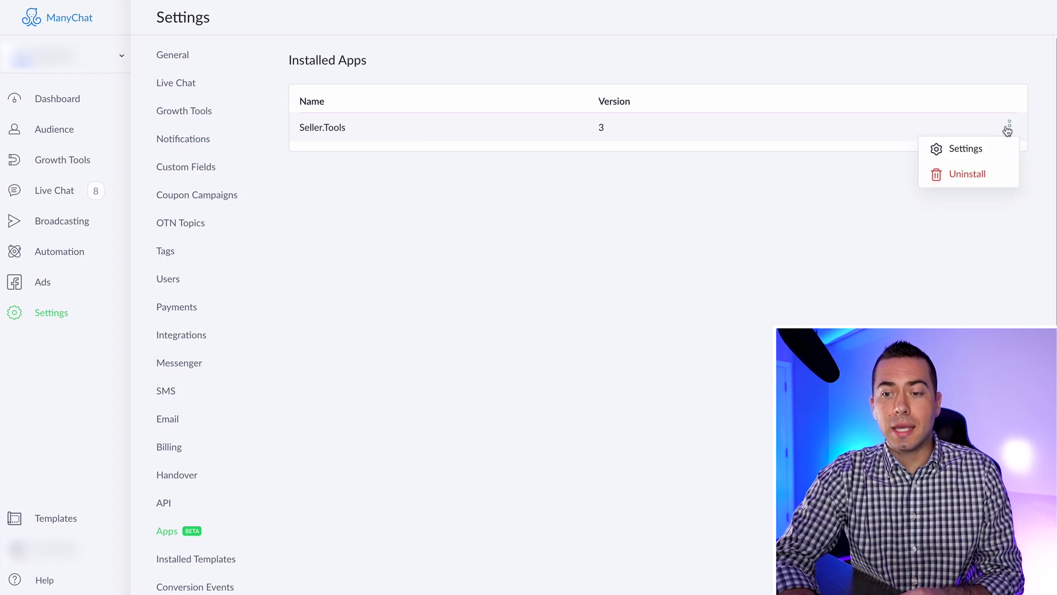
left_click(967, 150)
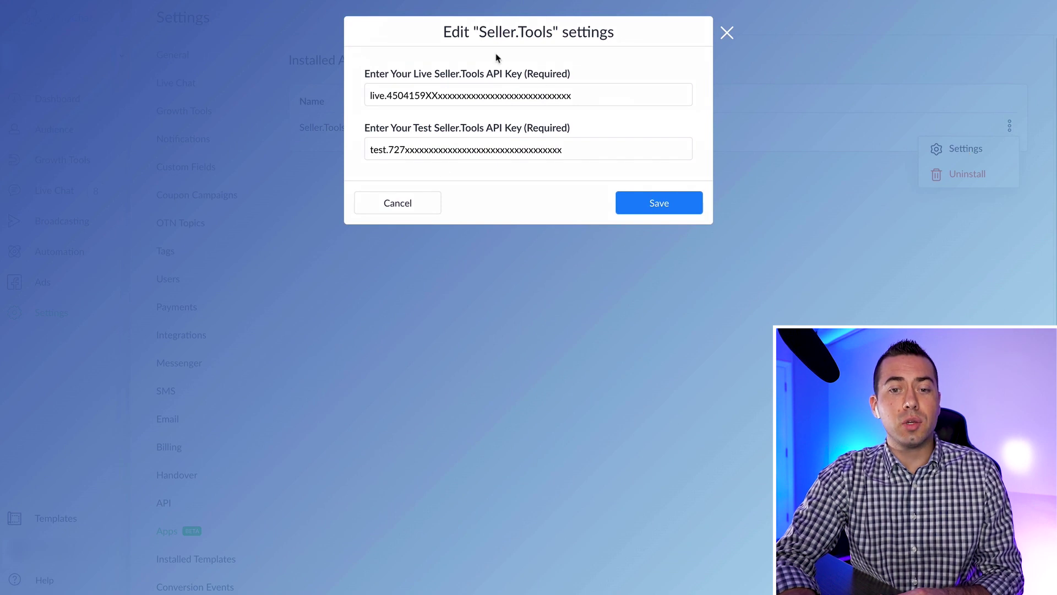
left_click_drag(381, 75, 507, 79)
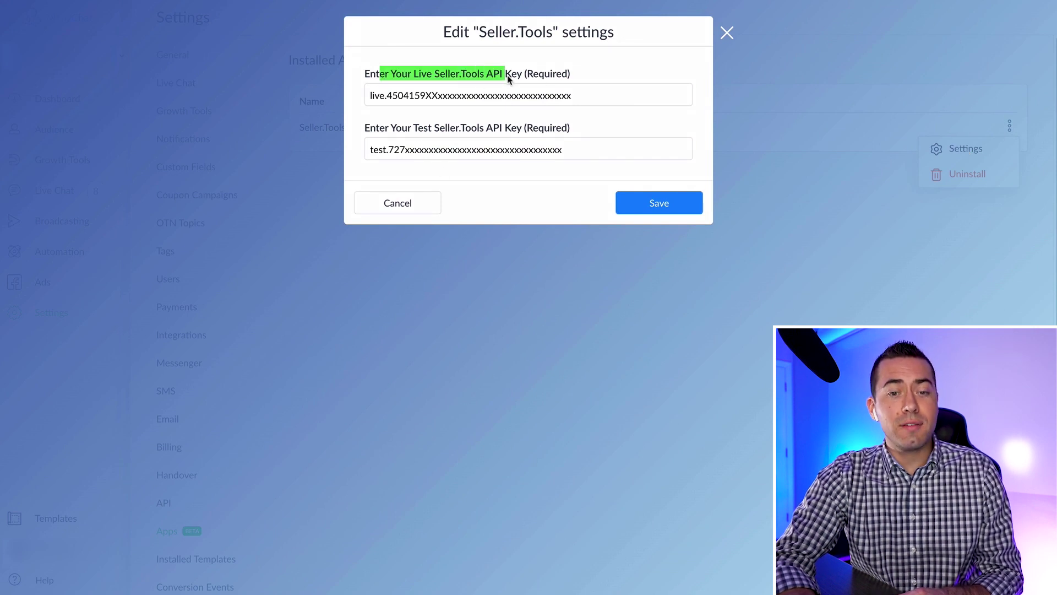
left_click_drag(396, 130, 550, 129)
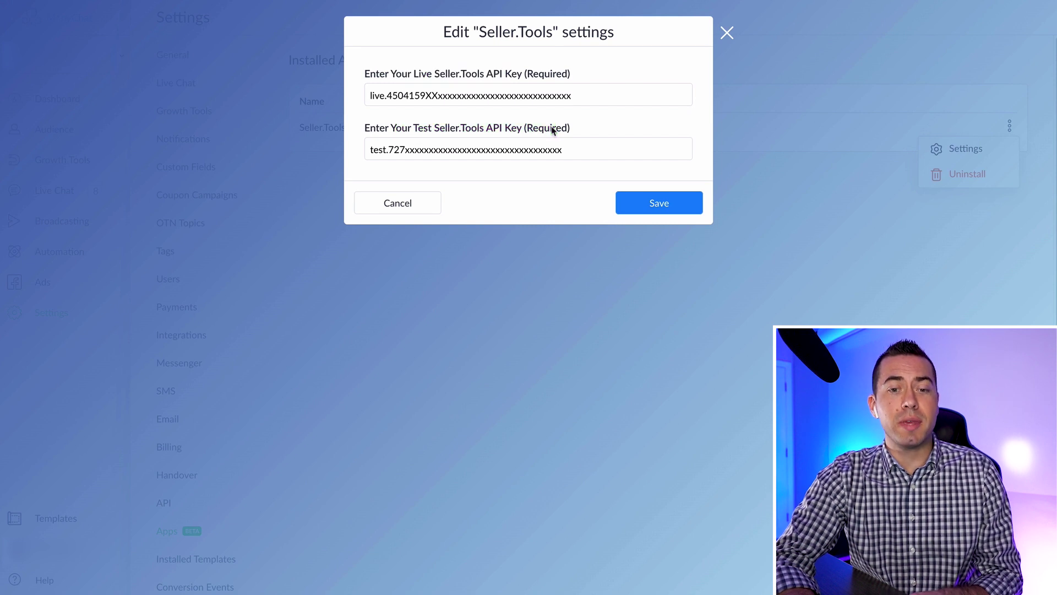
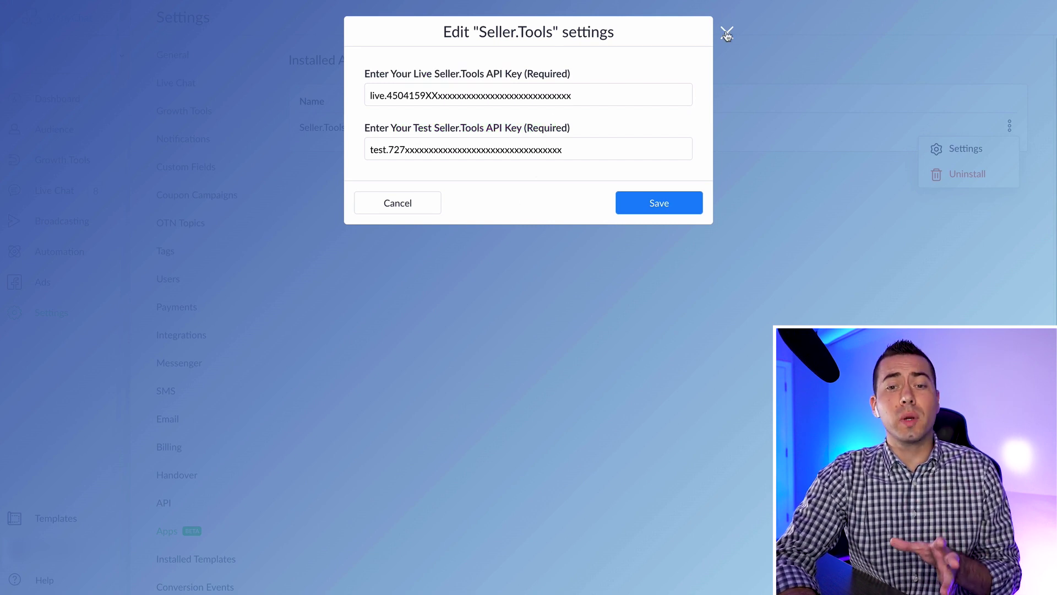
left_click(727, 34)
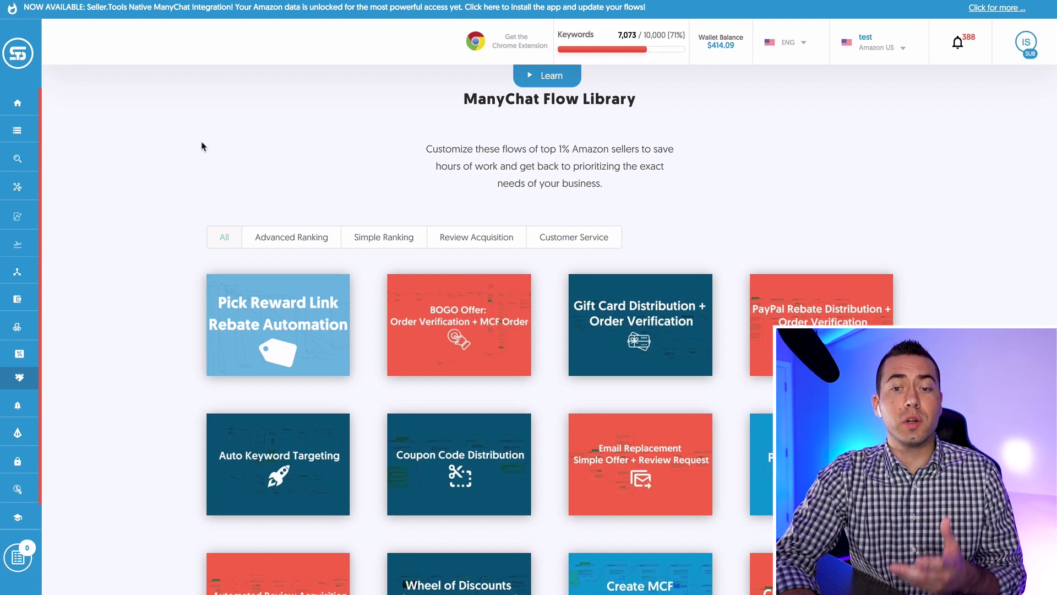
Step: Open the Pick Reward Link Rebate Automation flow from the Seller.Tools ManyChat Flow Library and read its description down to the download section
mouse_move(22, 186)
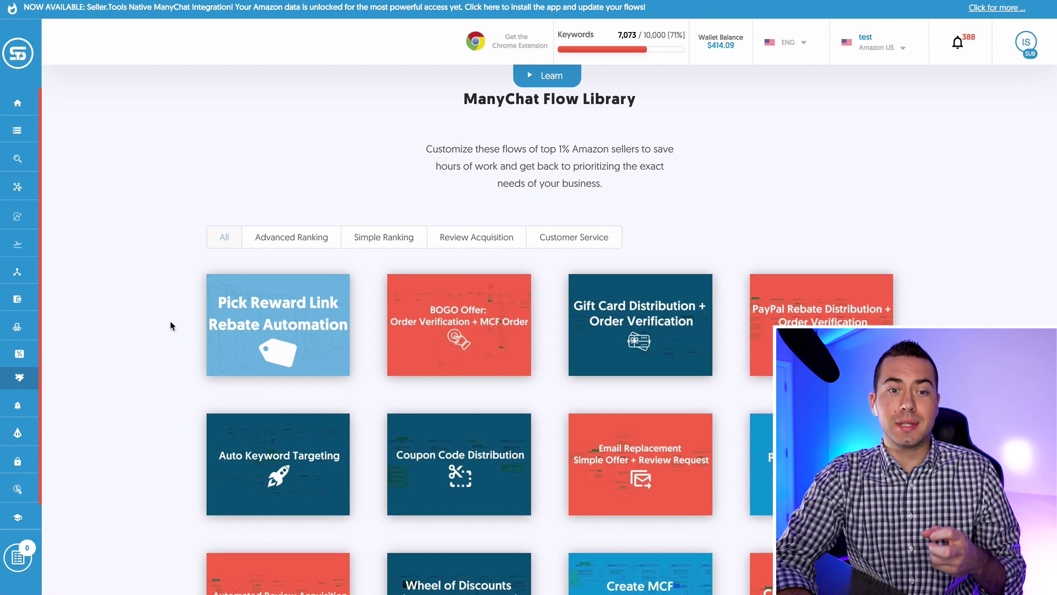
mouse_move(294, 334)
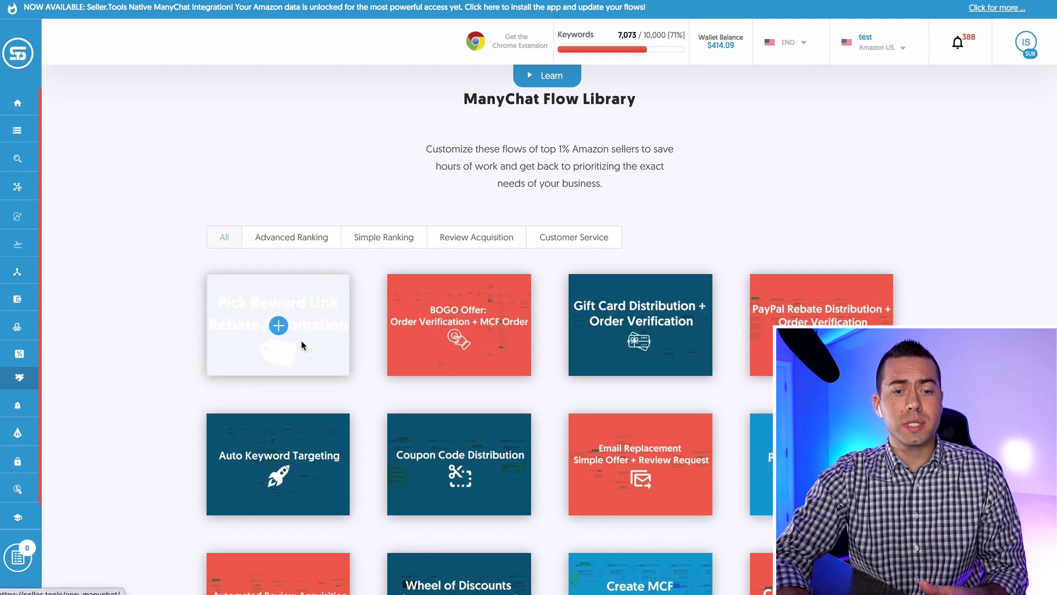
left_click(302, 345)
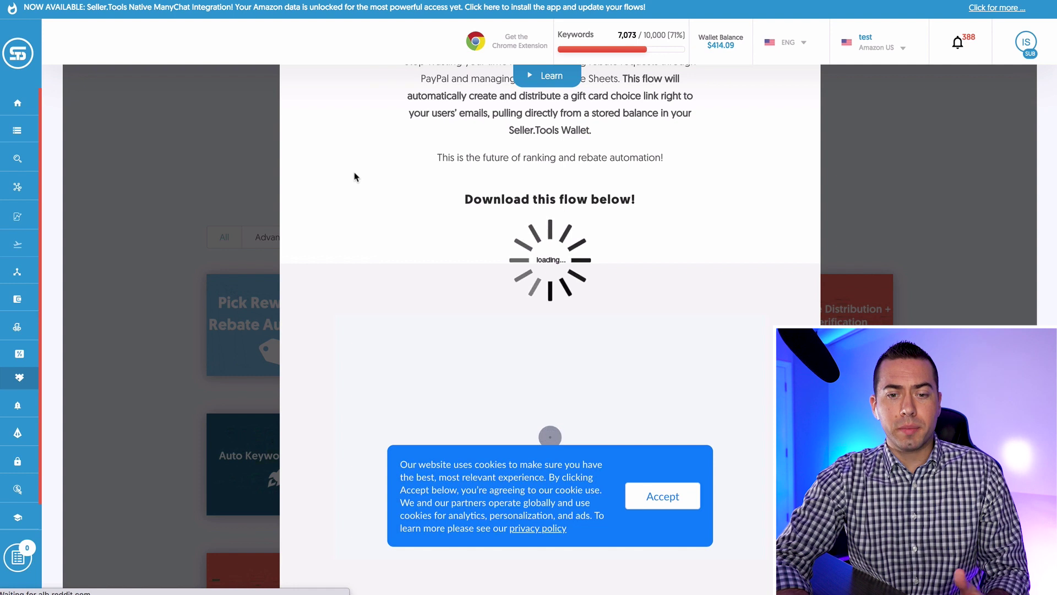
scroll(355, 176, "up", 10)
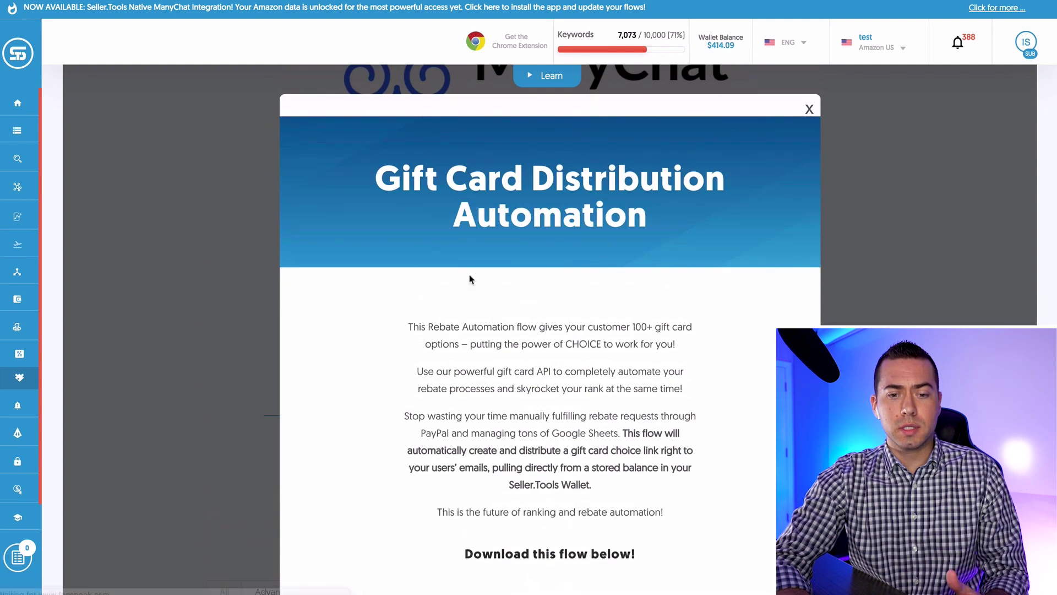
scroll(471, 279, "down", 12)
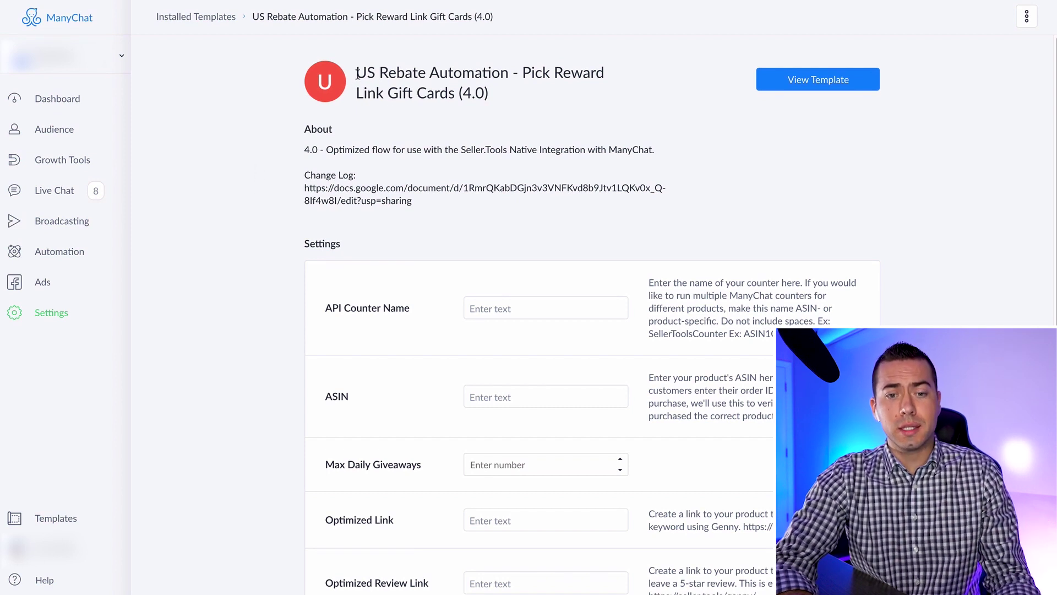
Step: Examine the title and API Counter Name setting of the installed US Rebate Automation - Pick Reward Link Gift Cards (4.0) template in ManyChat
left_click_drag(356, 75, 499, 113)
left_click(518, 113)
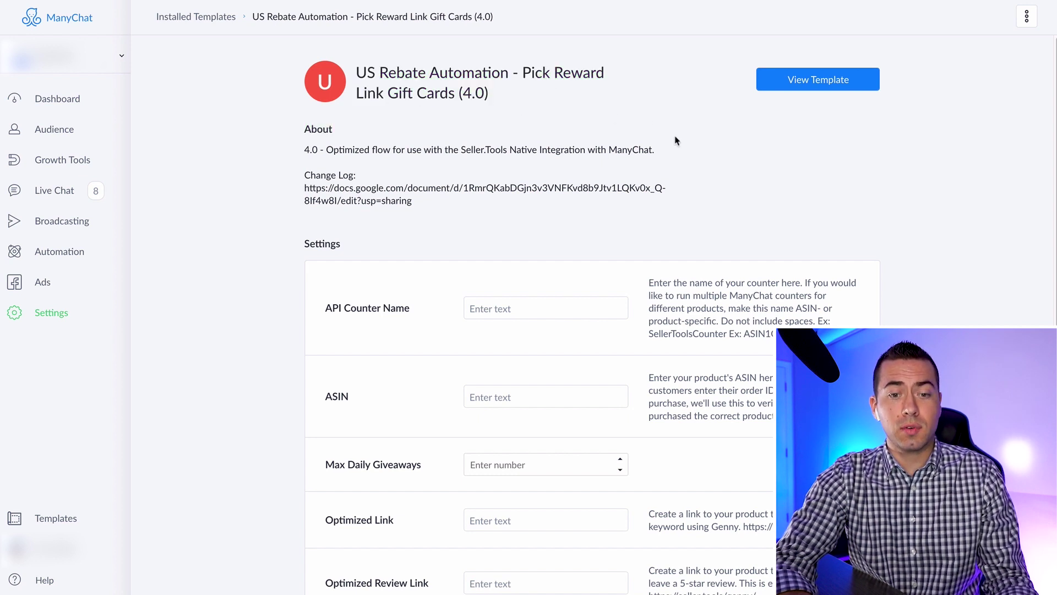
scroll(677, 139, "down", 2)
scroll(677, 138, "down", 2)
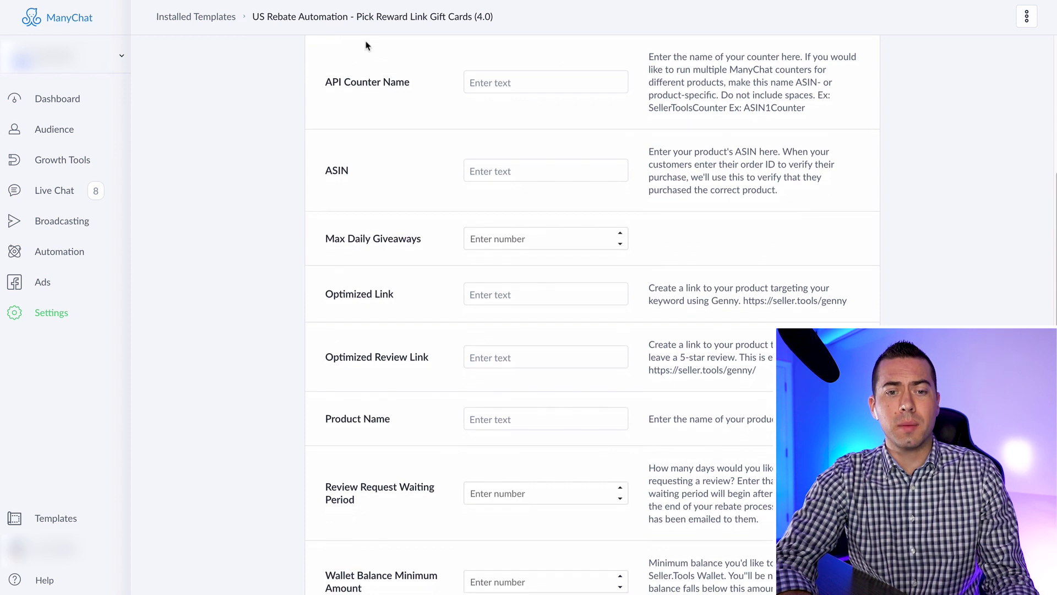
left_click_drag(326, 81, 427, 90)
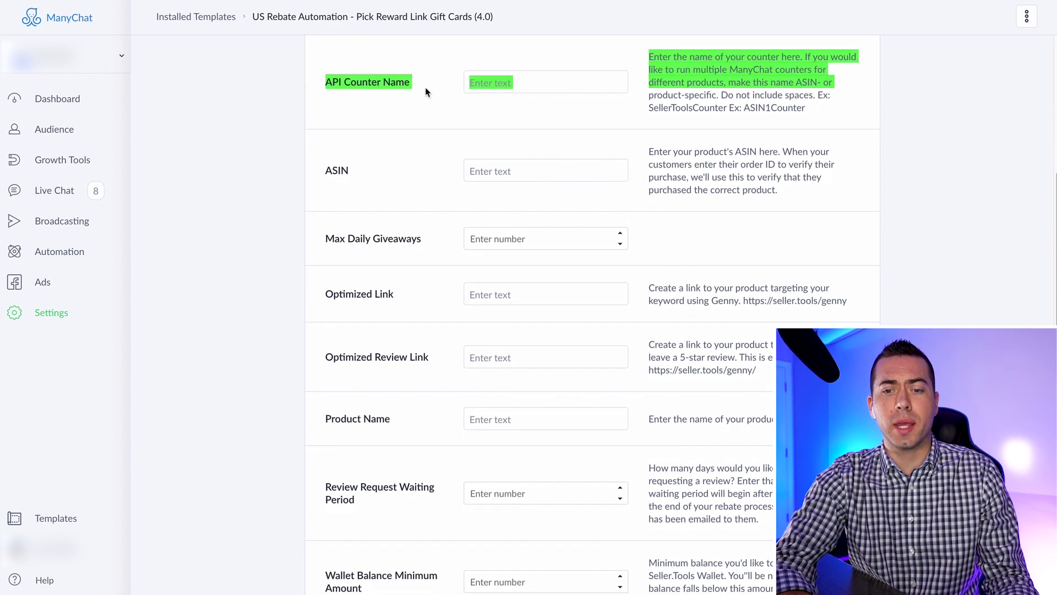
left_click(427, 91)
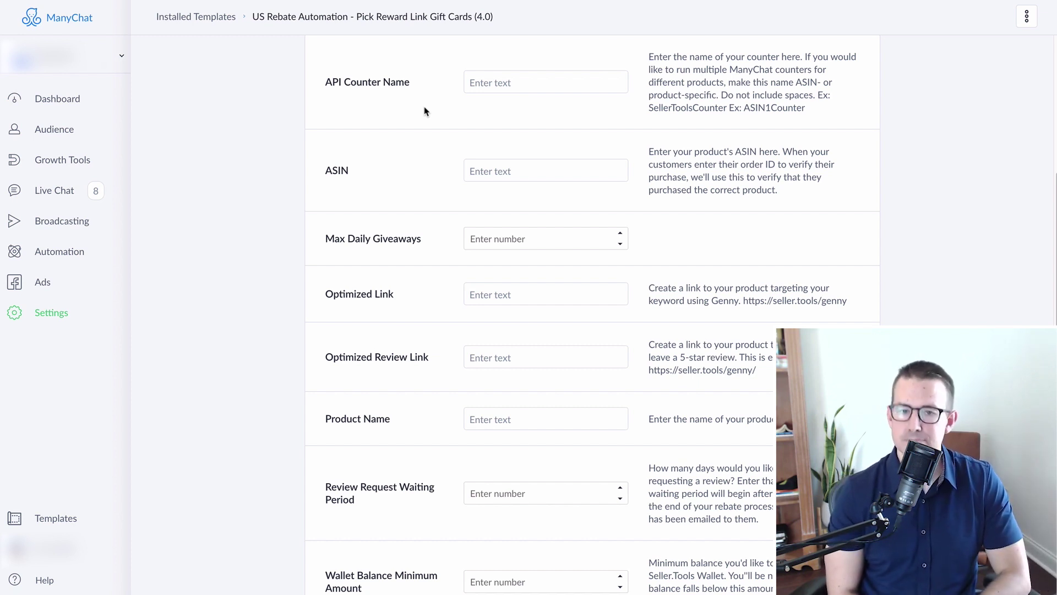
Step: Examine the template's remaining settings, from ASIN and Max Daily Giveaways down to Wallet Balance Minimum Amount
double_click(333, 171)
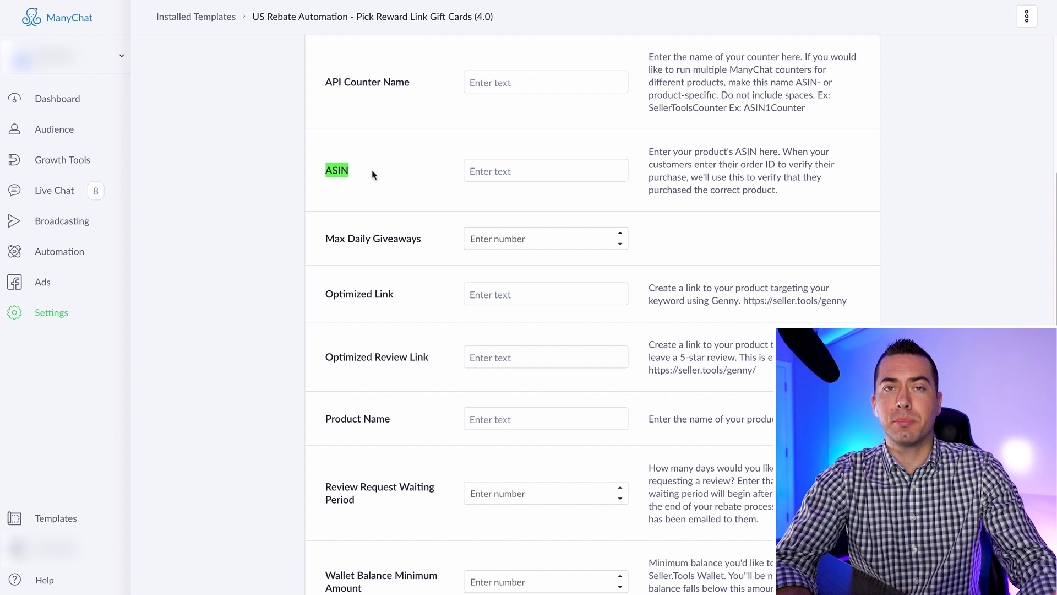
left_click(377, 176)
left_click(500, 171)
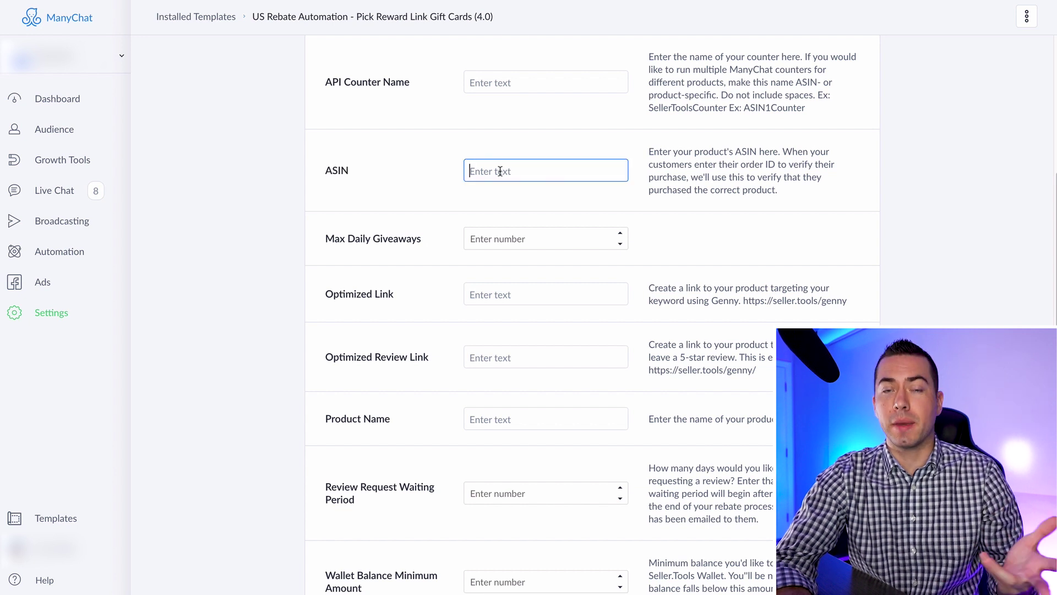
left_click(386, 175)
scroll(385, 175, "down", 1)
scroll(385, 175, "down", 1)
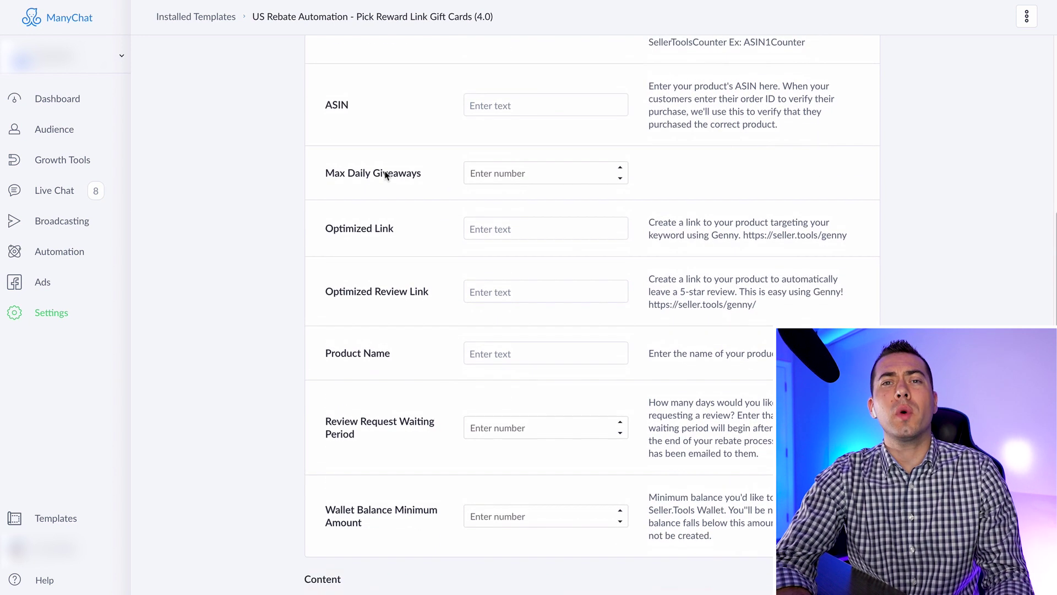
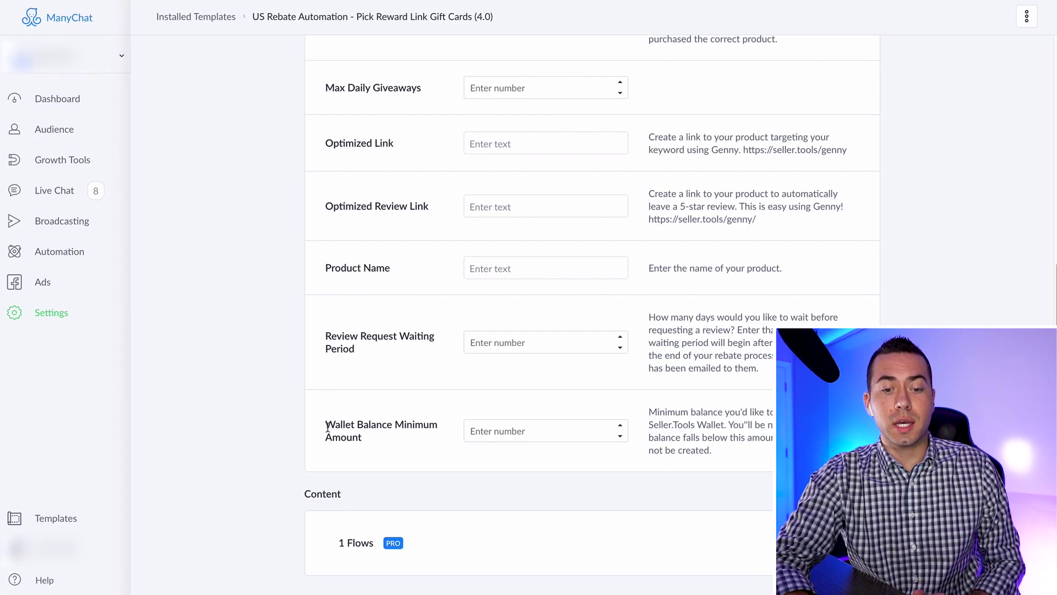
left_click_drag(328, 427, 371, 446)
left_click(371, 446)
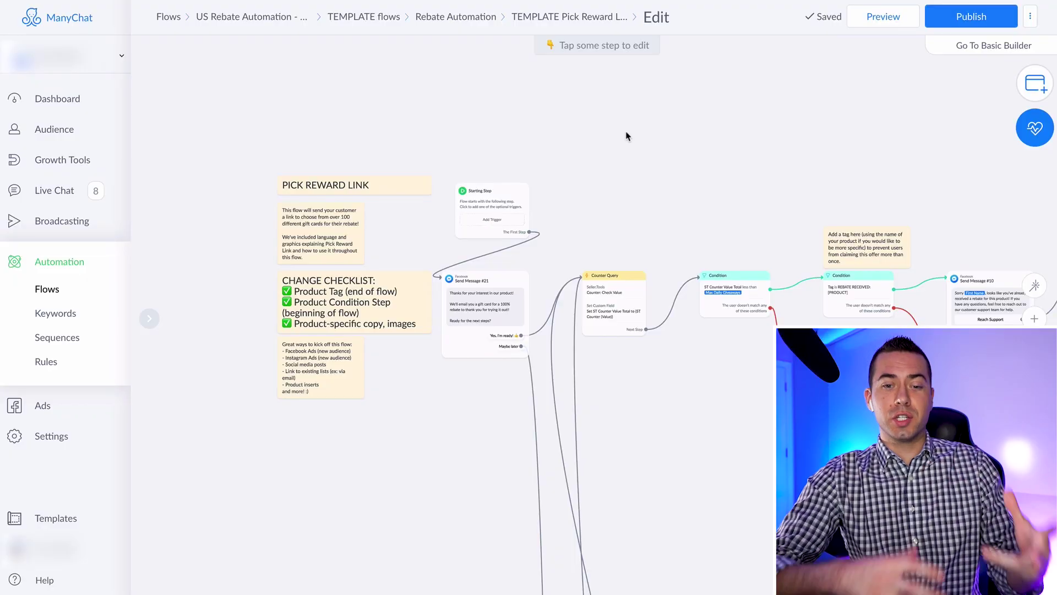
Step: Survey the whole Pick Reward Link template flow and read the change checklist notes beside its starting step
mouse_move(333, 303)
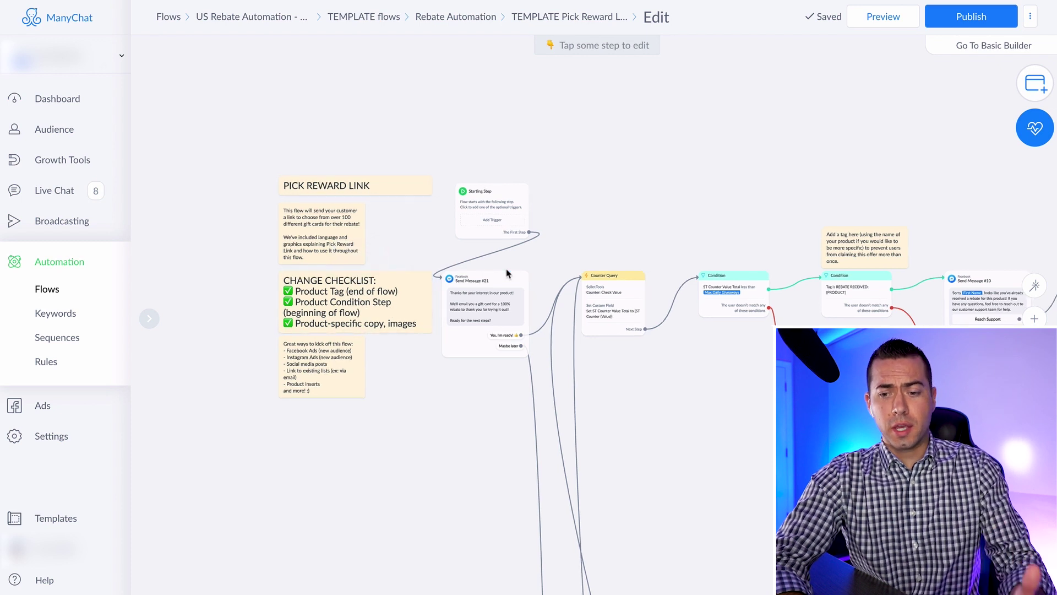
scroll(507, 274, "down", 10)
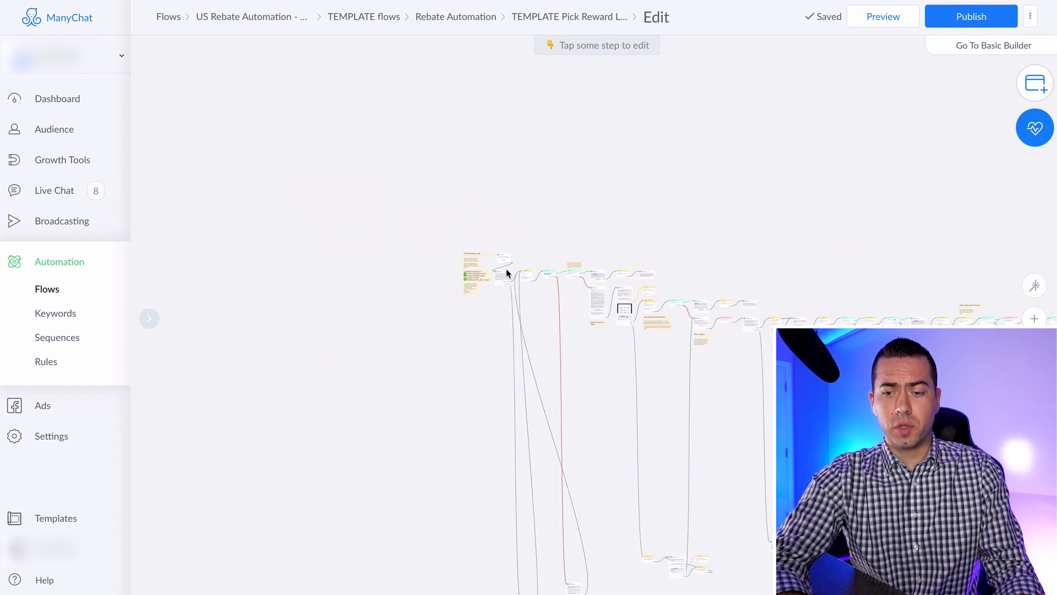
scroll(552, 147, "right", 10)
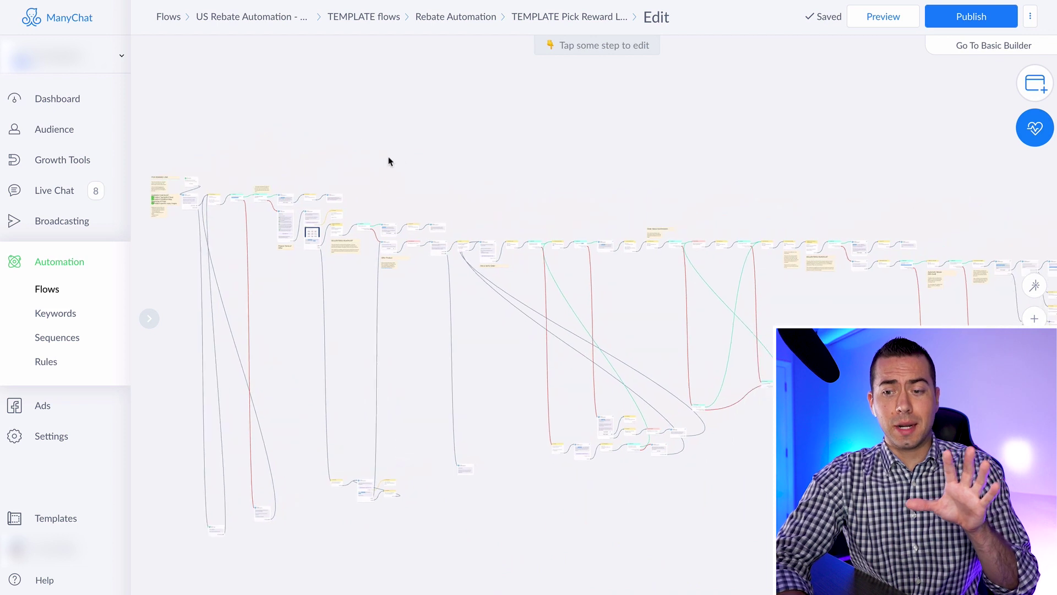
scroll(478, 165, "left", 6)
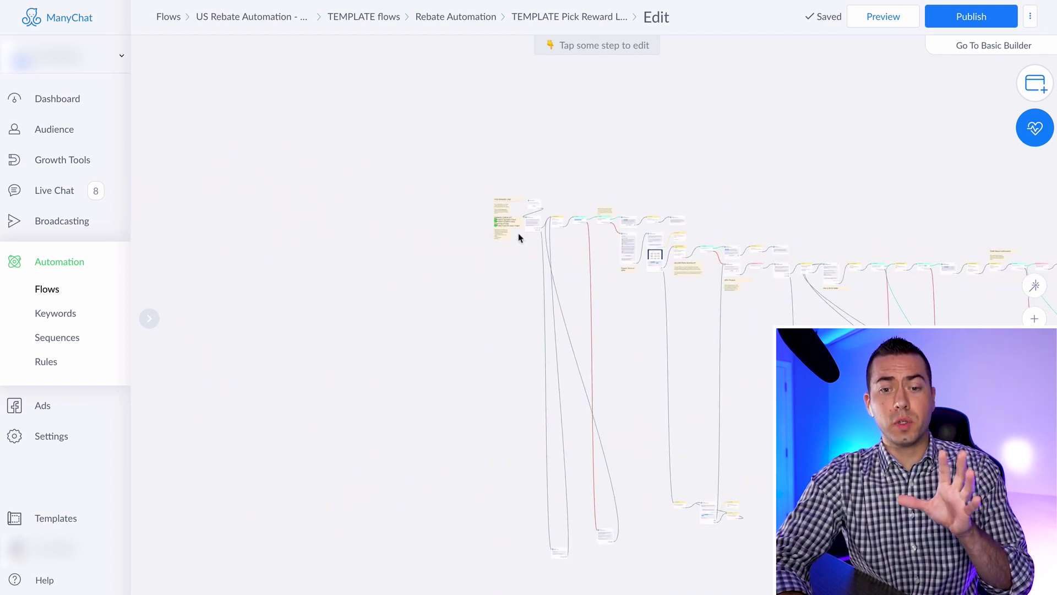
scroll(518, 238, "up", 10)
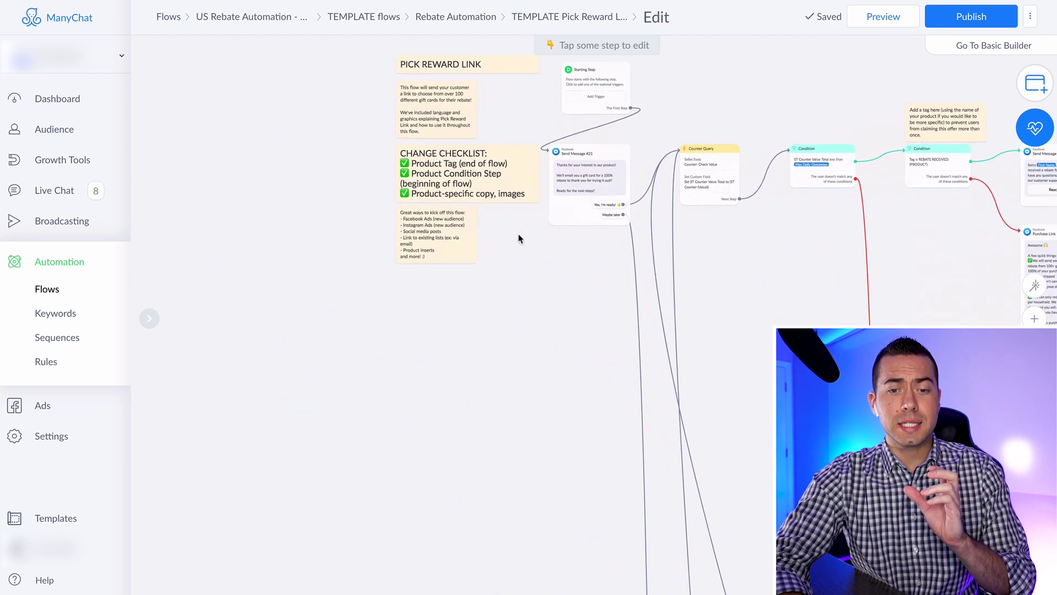
left_click_drag(518, 238, 521, 361)
left_click(476, 295)
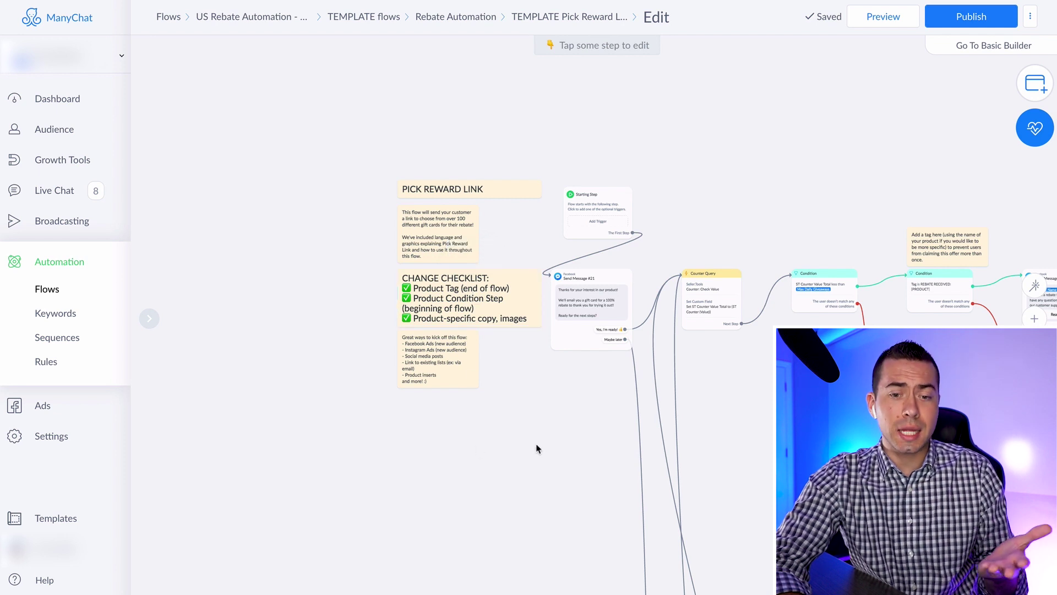
scroll(543, 443, "up", 1)
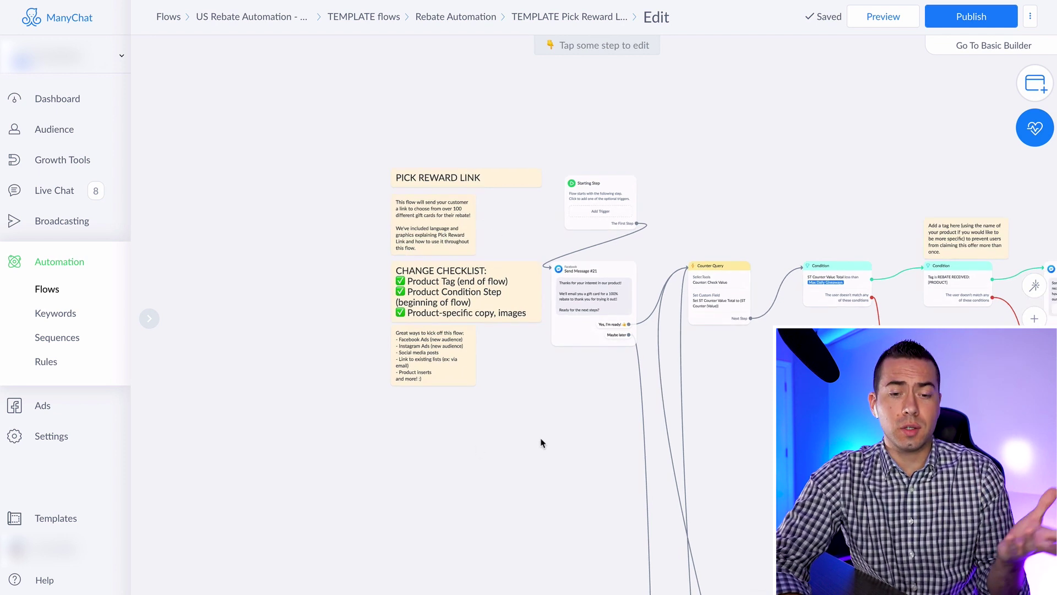
scroll(523, 396, "up", 1)
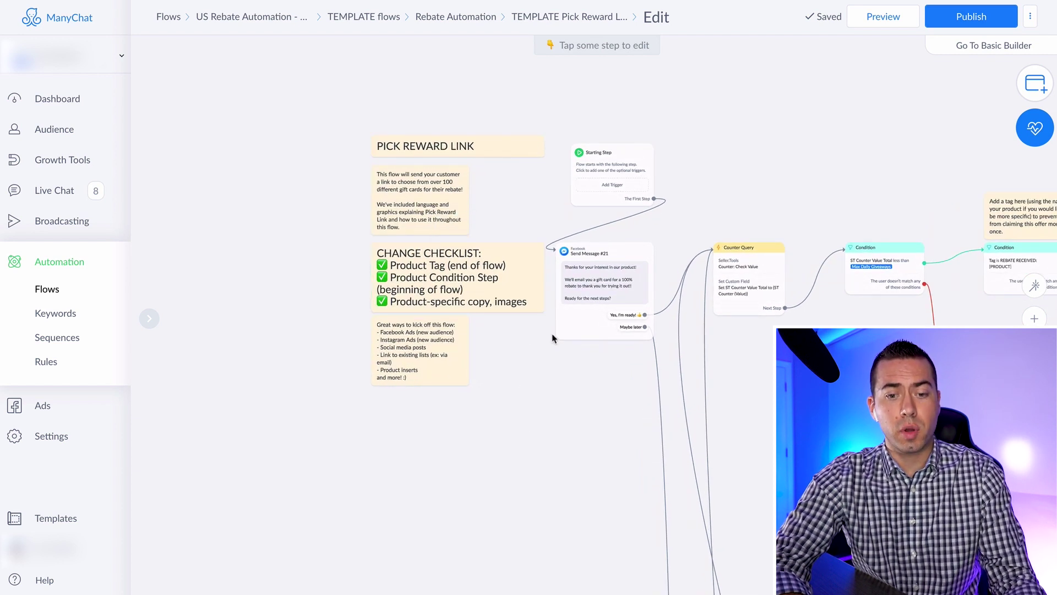
Step: Follow the flow from the opening message through the giveaway and rebate tag conditions to the Purchase Link message
left_click_drag(588, 414, 359, 408)
left_click_drag(608, 357, 382, 331)
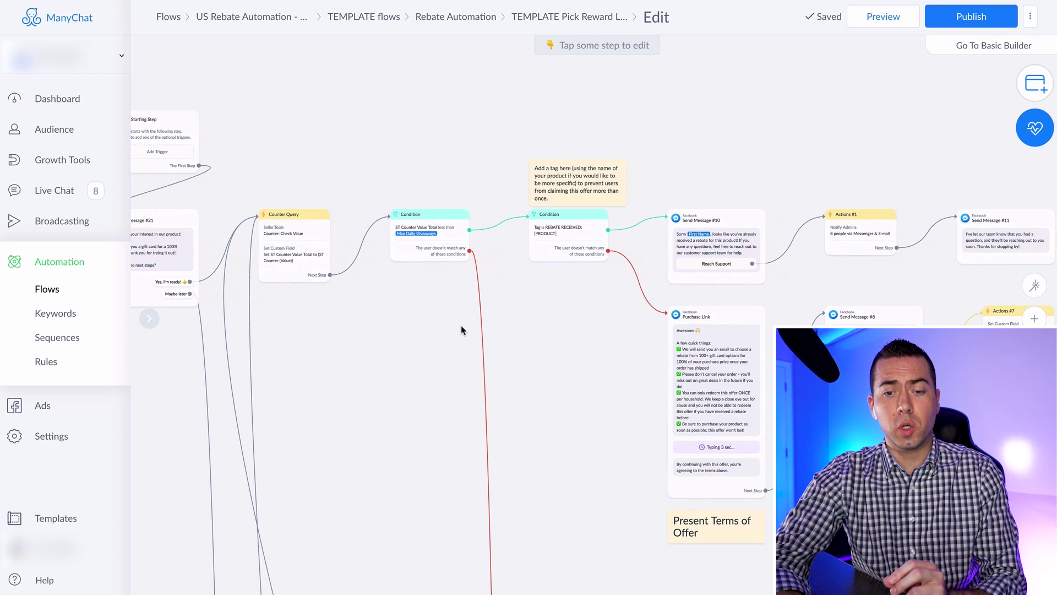
left_click_drag(602, 332, 423, 317)
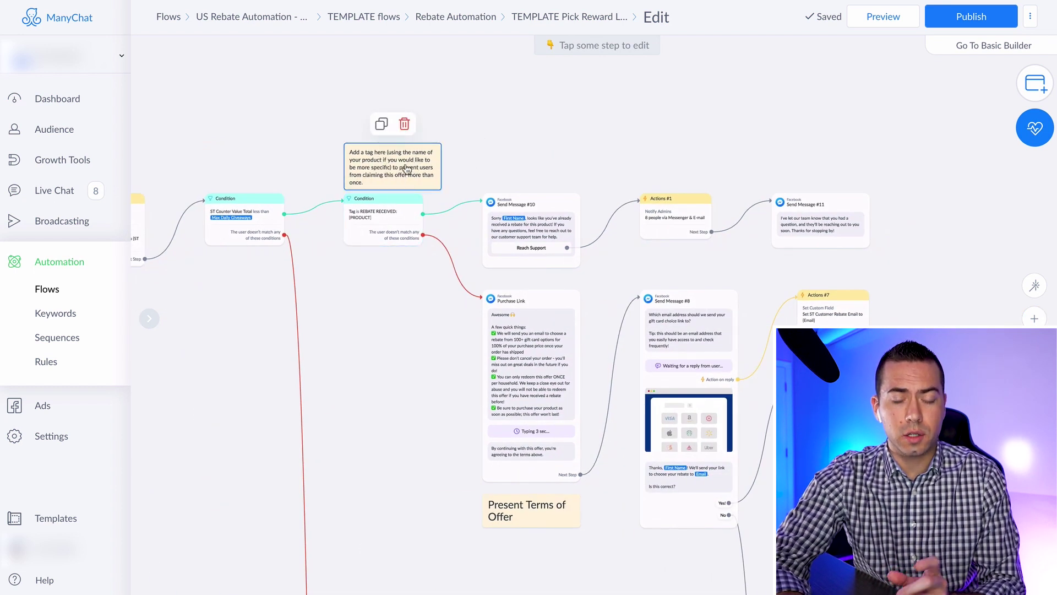
scroll(402, 208, "up", 4)
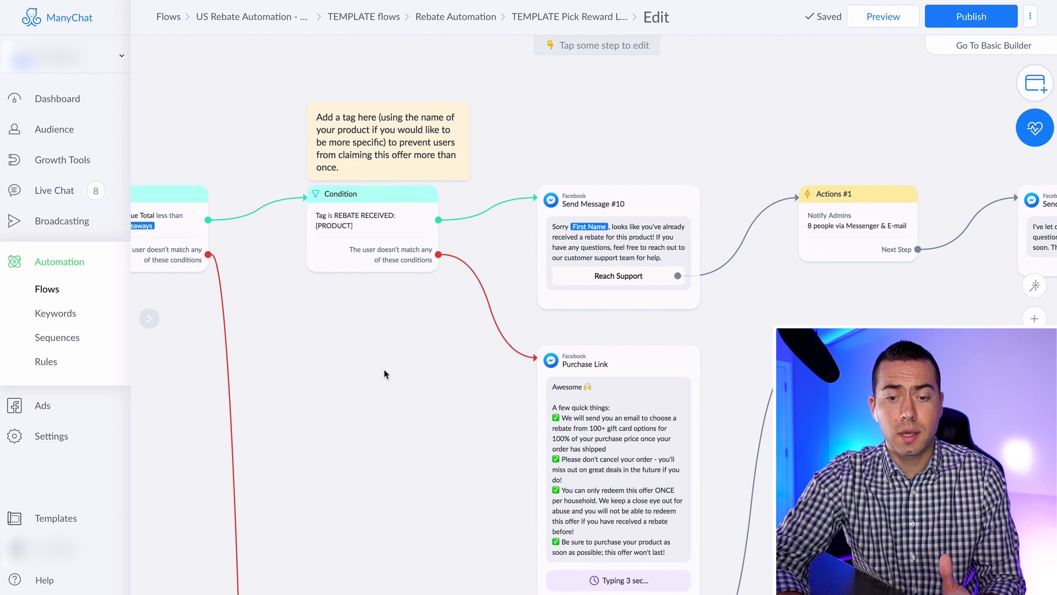
scroll(384, 369, "down", 5)
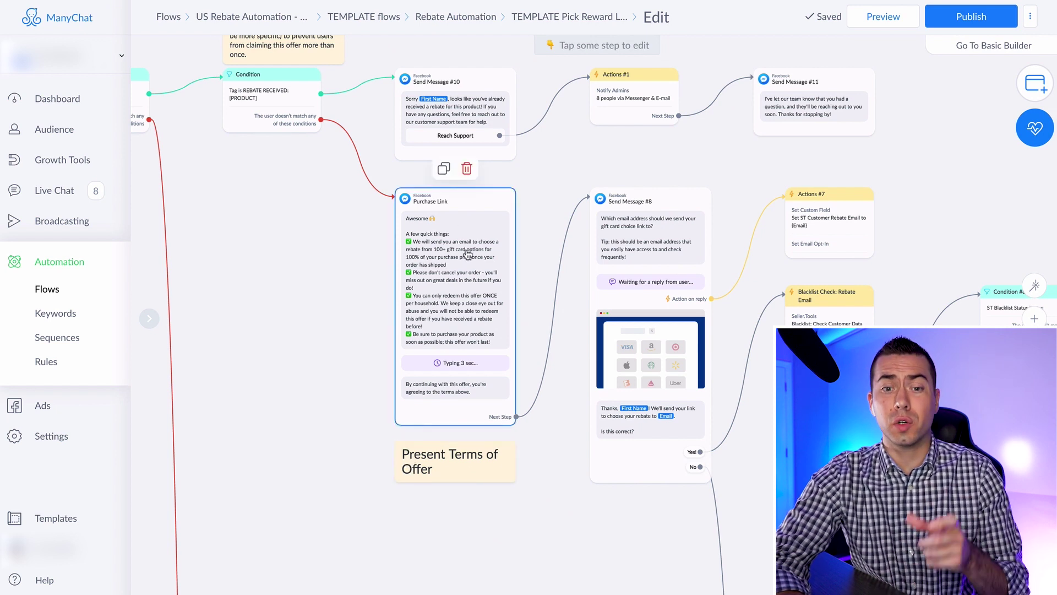
Step: Open the Purchase Link message and follow the flow through the rebate email question and blacklist check to the Offer Product message
left_click(467, 268)
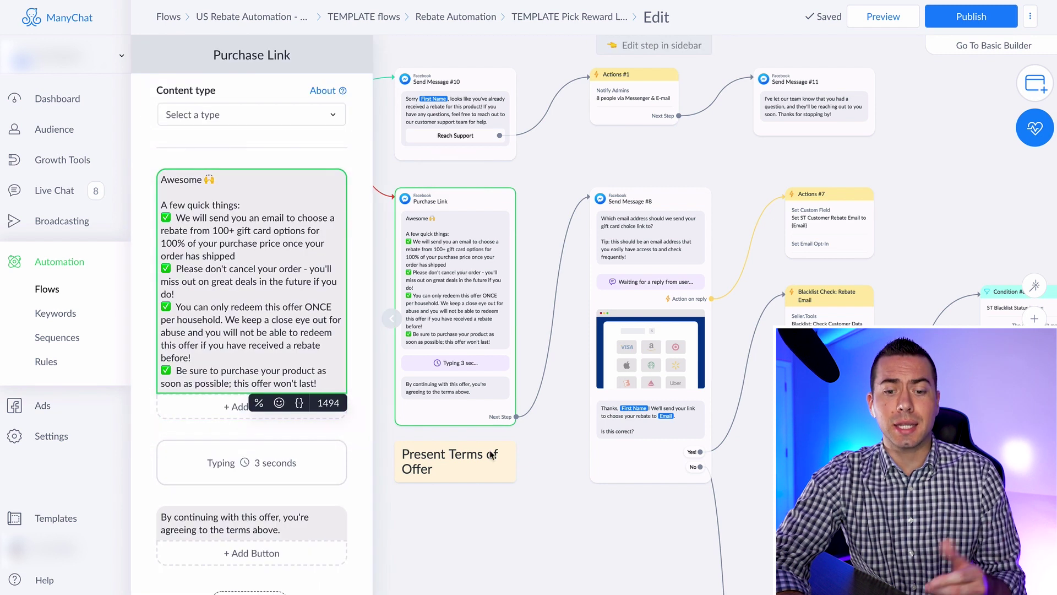
left_click_drag(568, 522, 402, 472)
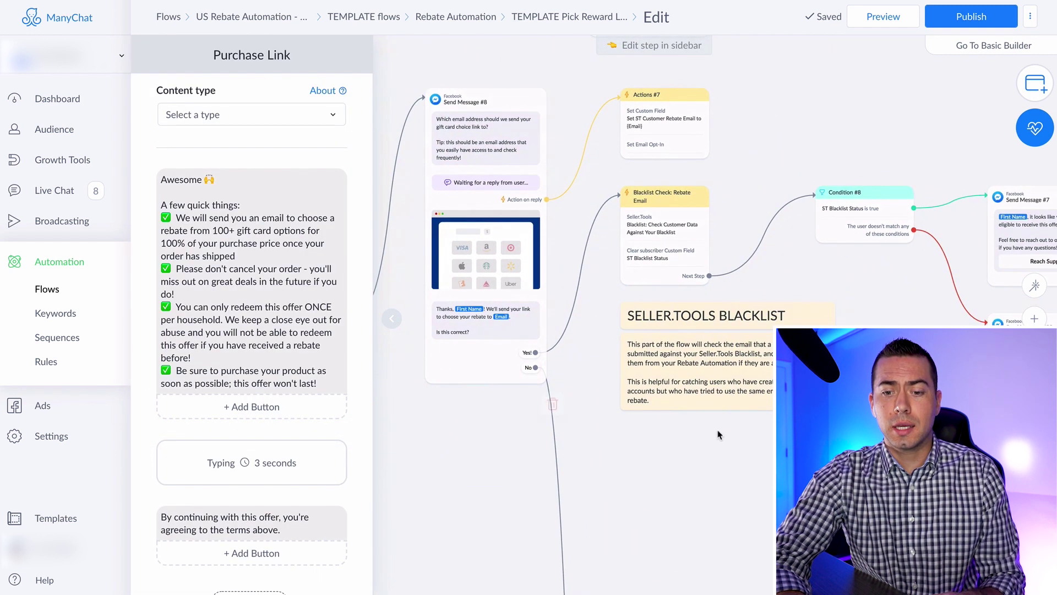
left_click_drag(720, 485, 615, 470)
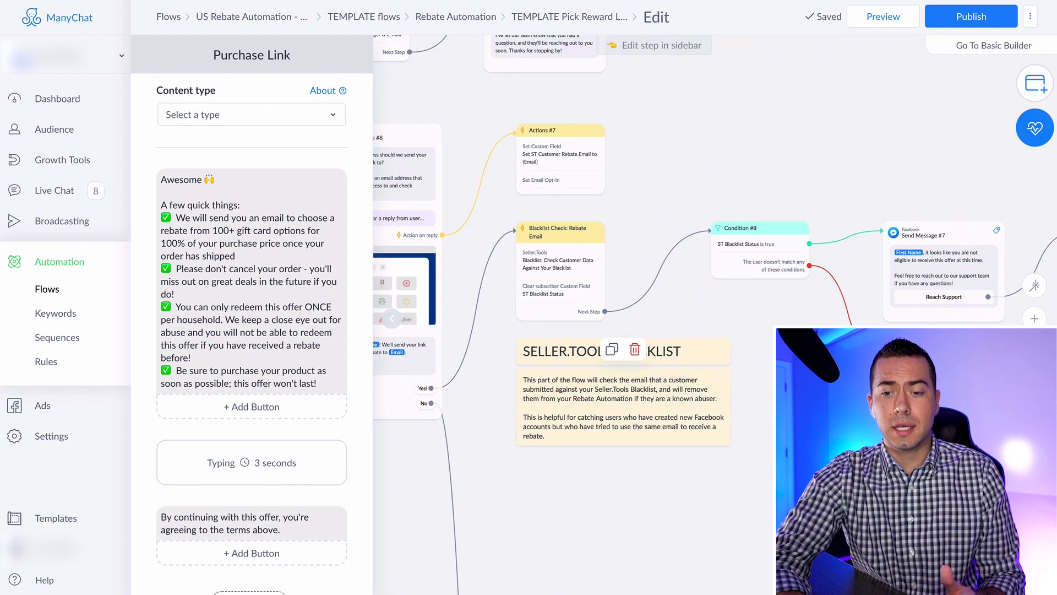
scroll(716, 440, "down", 1)
scroll(733, 411, "right", 6)
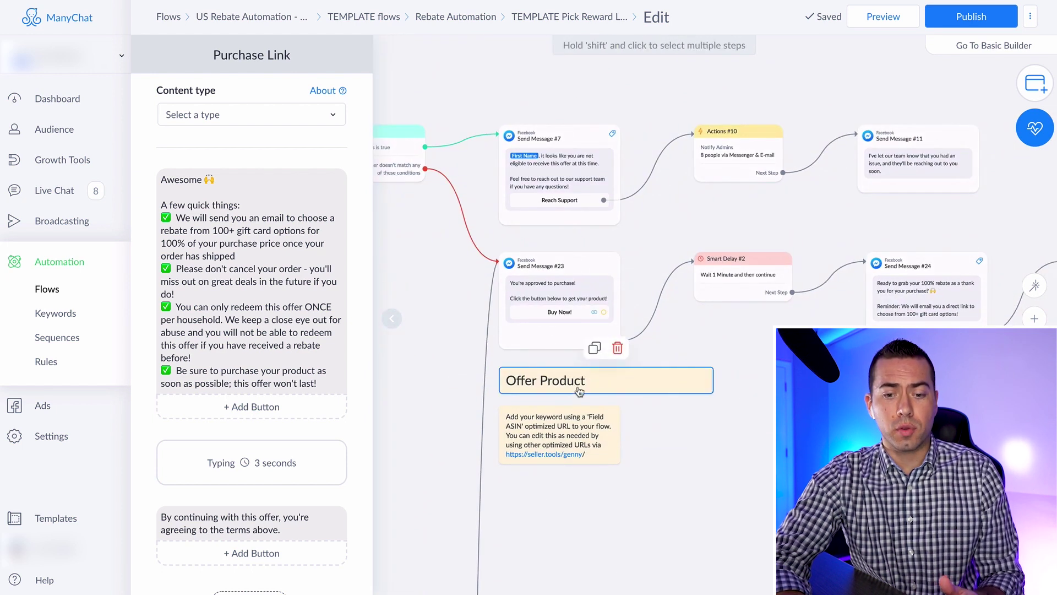
scroll(716, 468, "right", 6)
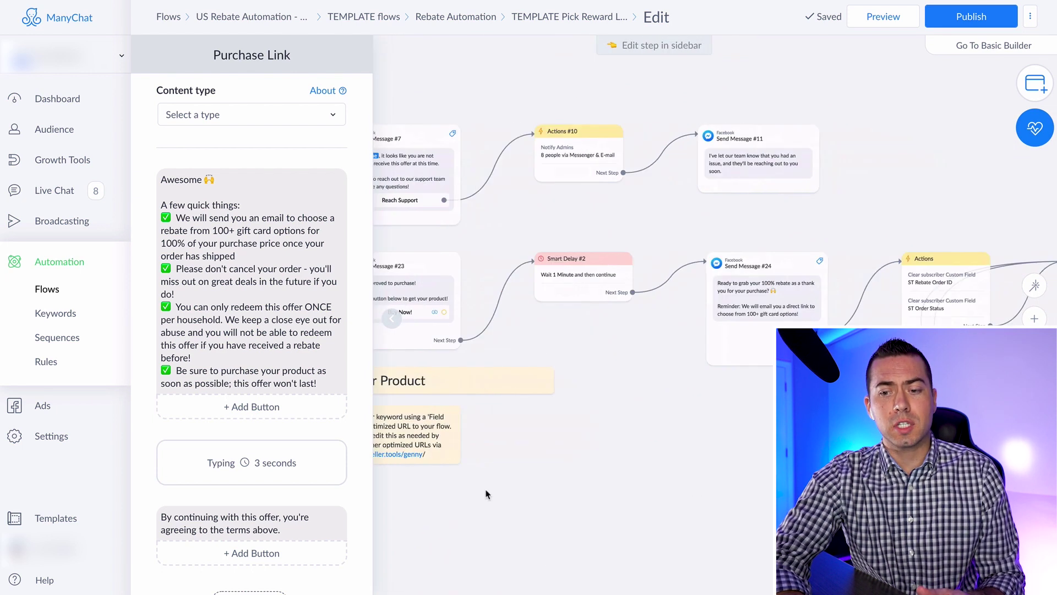
Step: Follow the flow from the one-minute smart delay through Ask & Verify Order to the Order Status Confirmation section
left_click_drag(764, 485, 449, 294)
left_click_drag(830, 314, 806, 417)
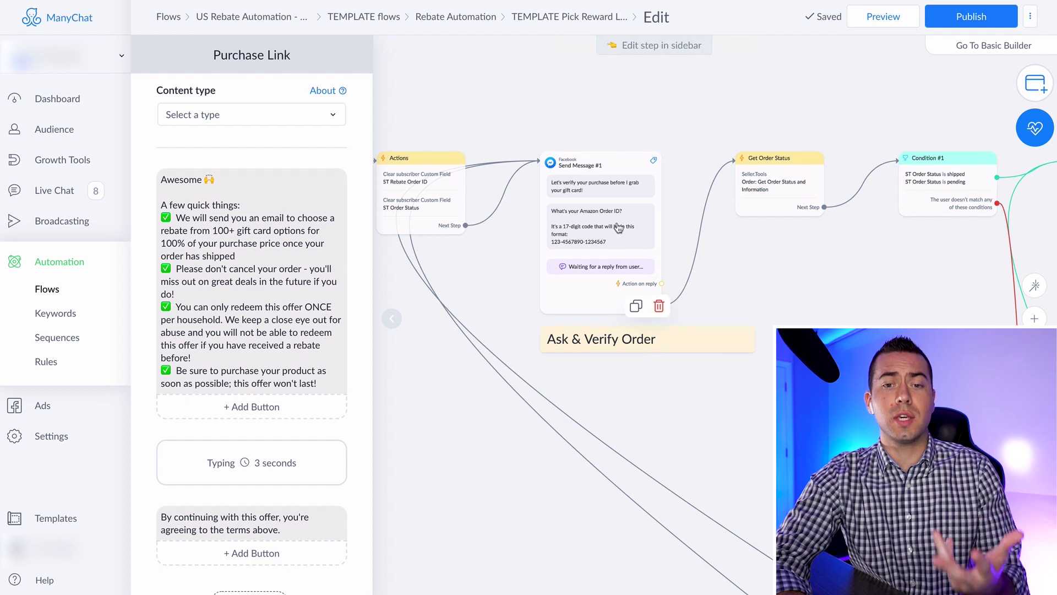
left_click_drag(864, 313, 608, 306)
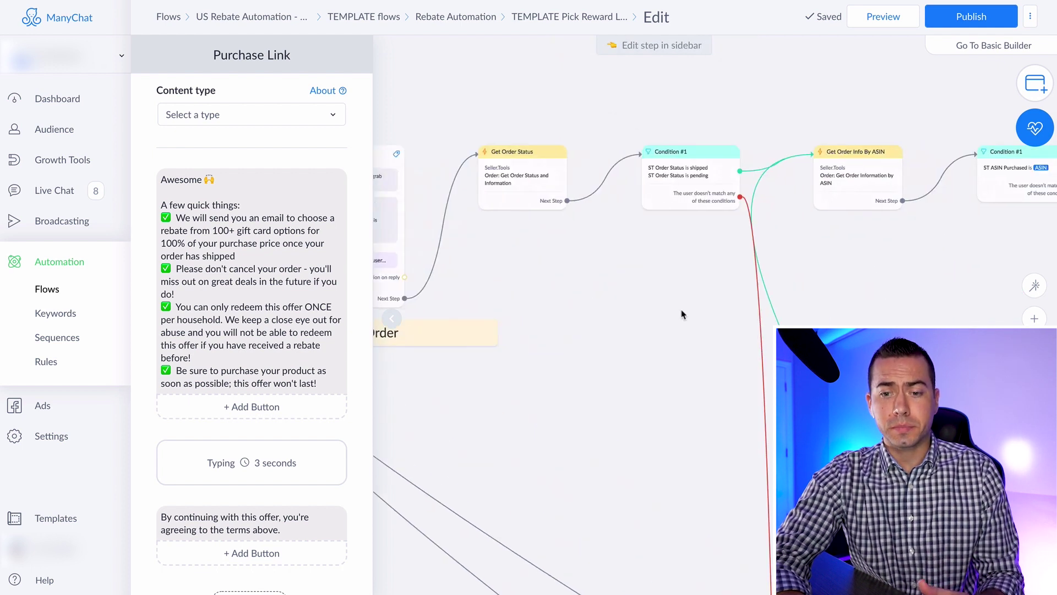
left_click_drag(682, 315, 586, 290)
scroll(588, 302, "right", 5)
scroll(723, 310, "down", 3)
scroll(724, 310, "right", 5)
scroll(699, 244, "up", 5)
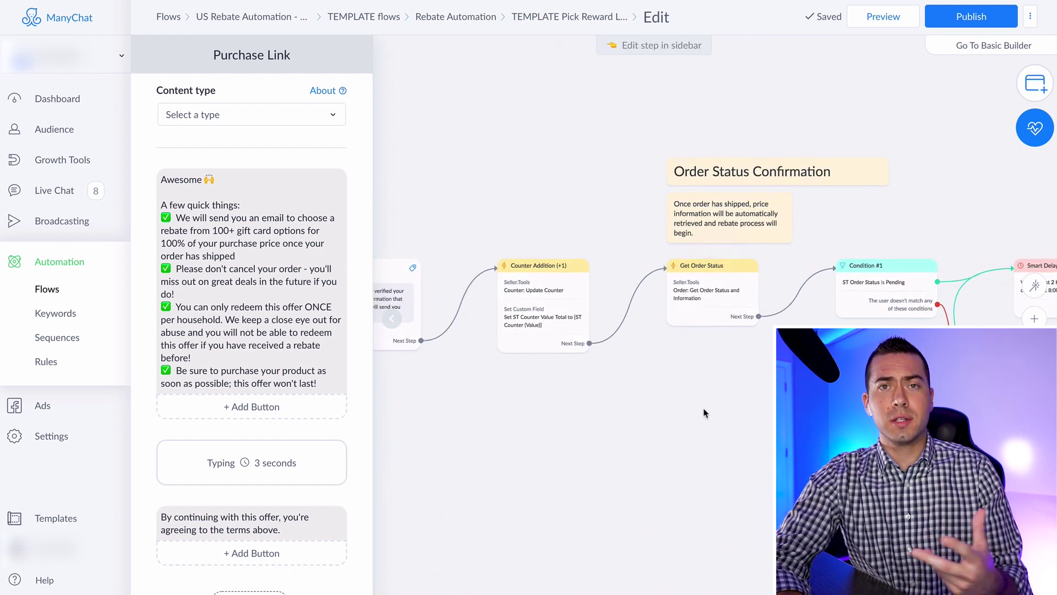
scroll(711, 397, "down", 5)
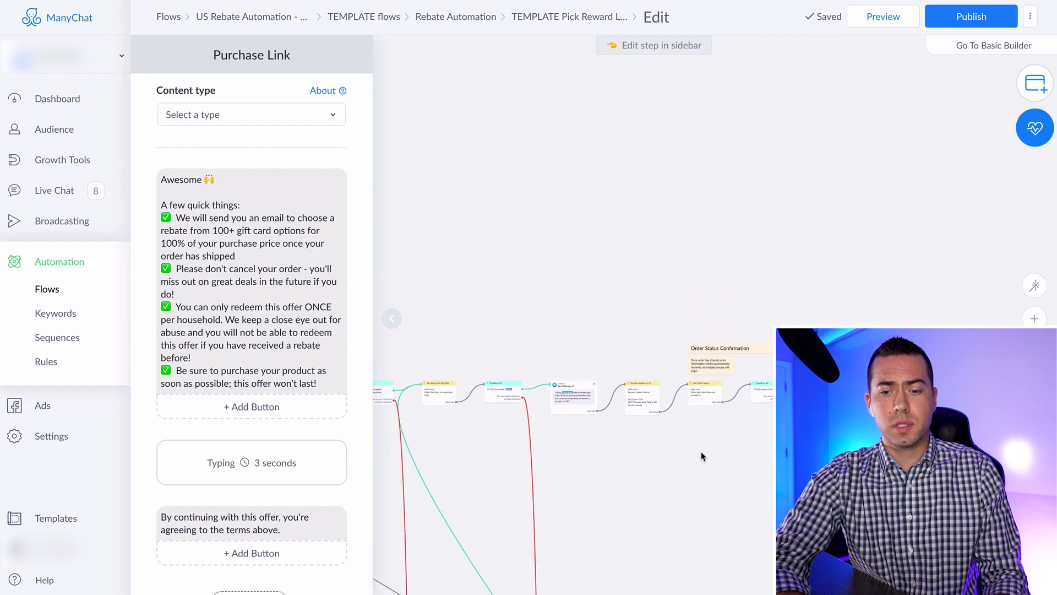
Step: Close the message editor and trace the order status checks to the Seller.Tools Blacklist check of the Amazon hashed email
left_click_drag(713, 374, 764, 265)
left_click_drag(695, 303, 625, 335)
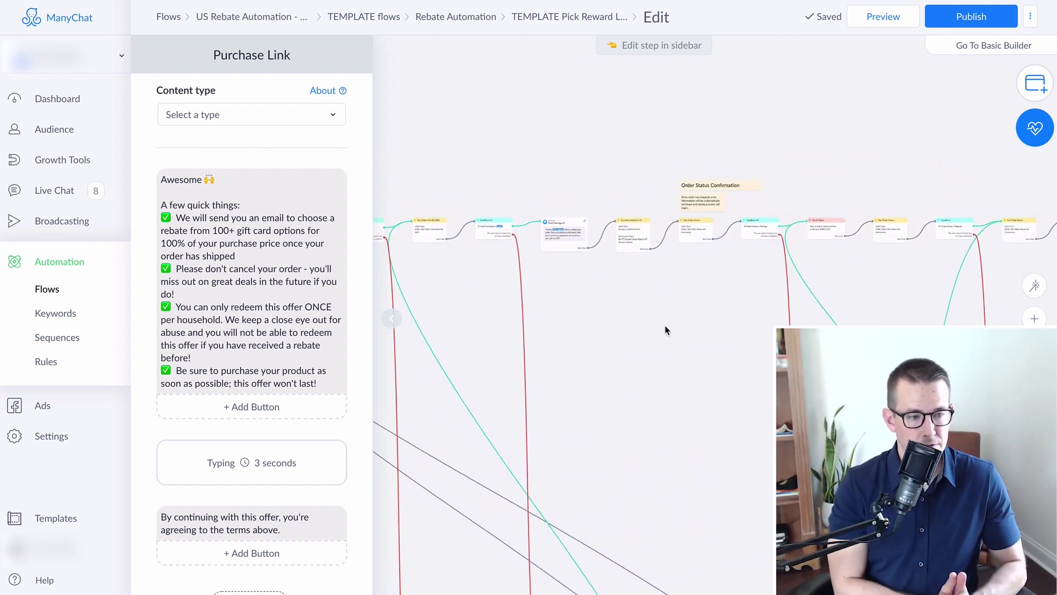
left_click_drag(694, 333, 612, 334)
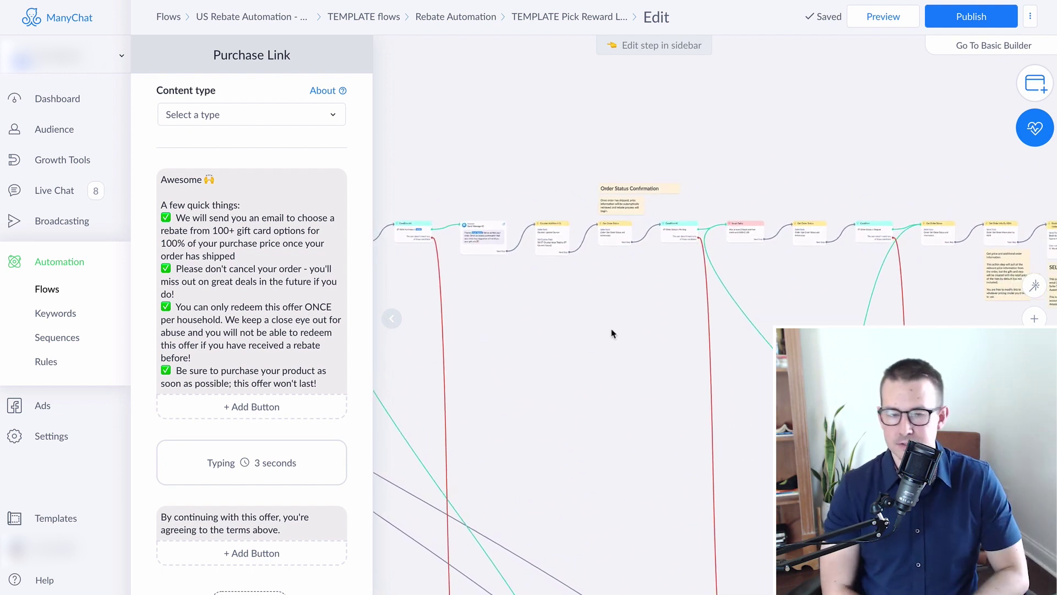
scroll(612, 334, "down", 1)
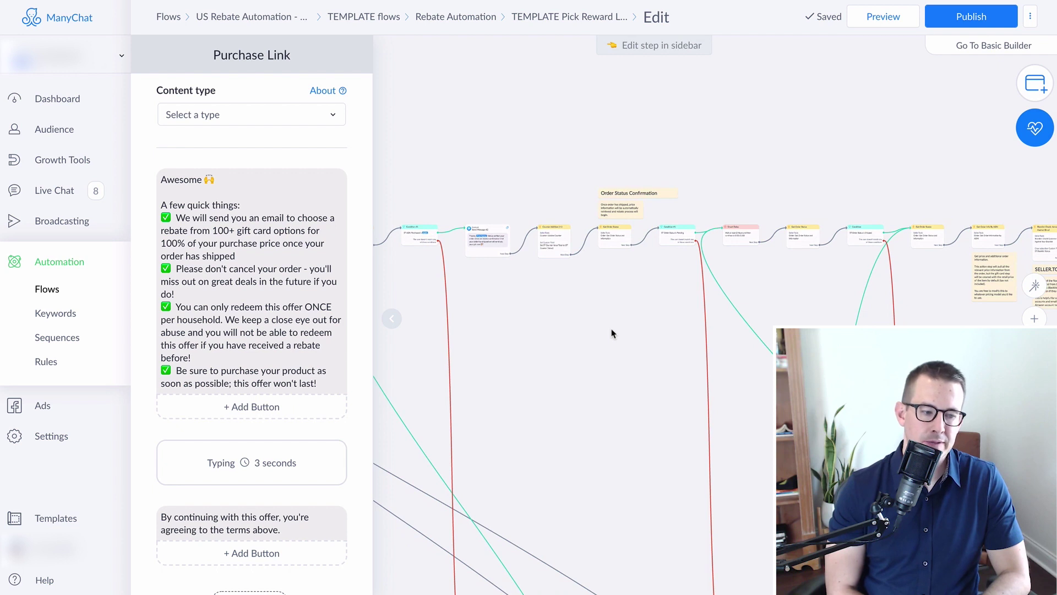
left_click(611, 334)
left_click_drag(561, 346, 396, 314)
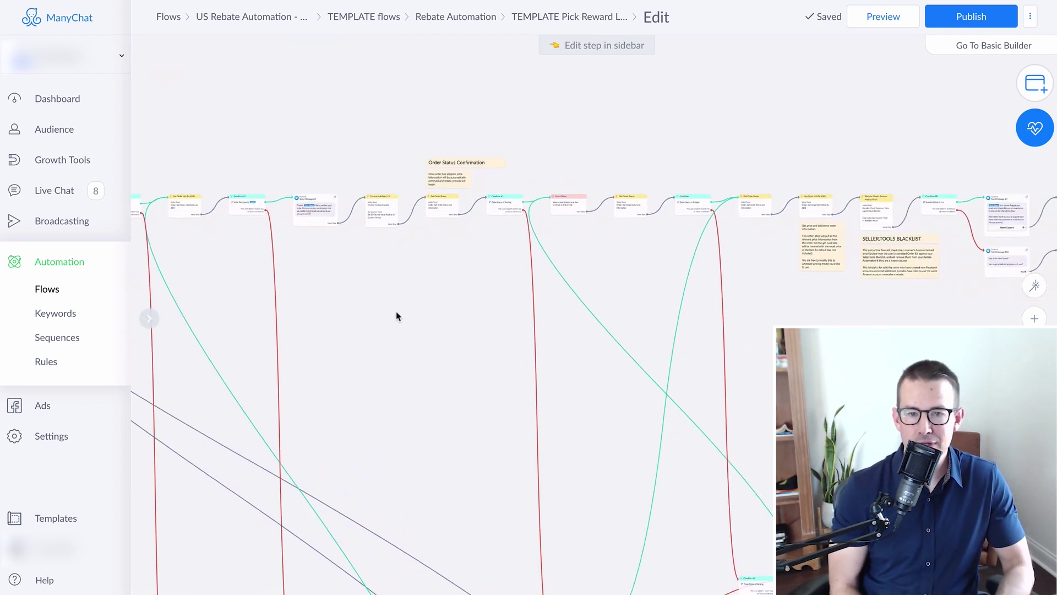
left_click_drag(890, 321, 688, 304)
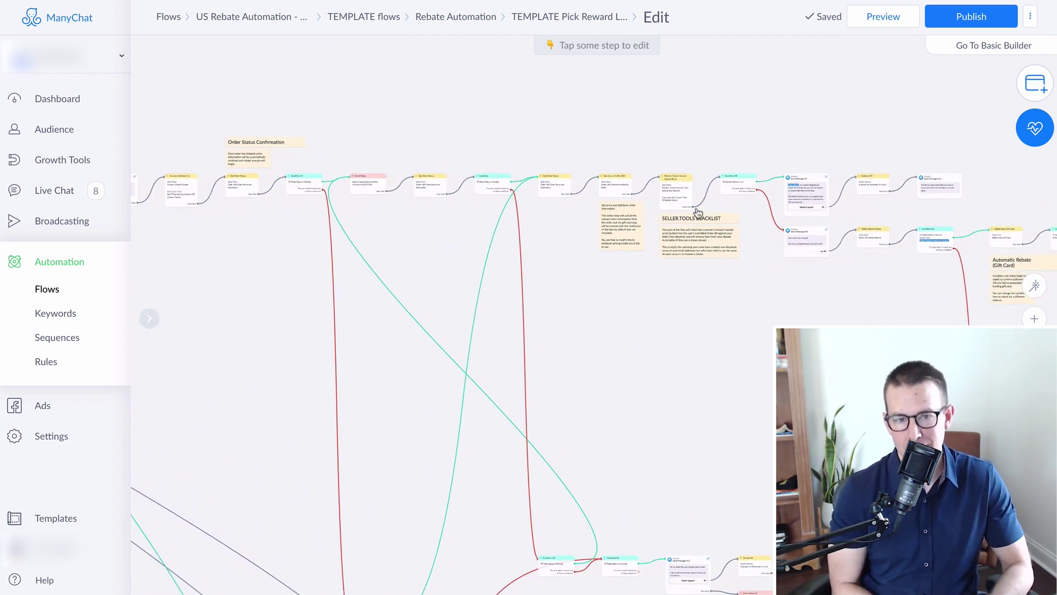
scroll(689, 300, "up", 3)
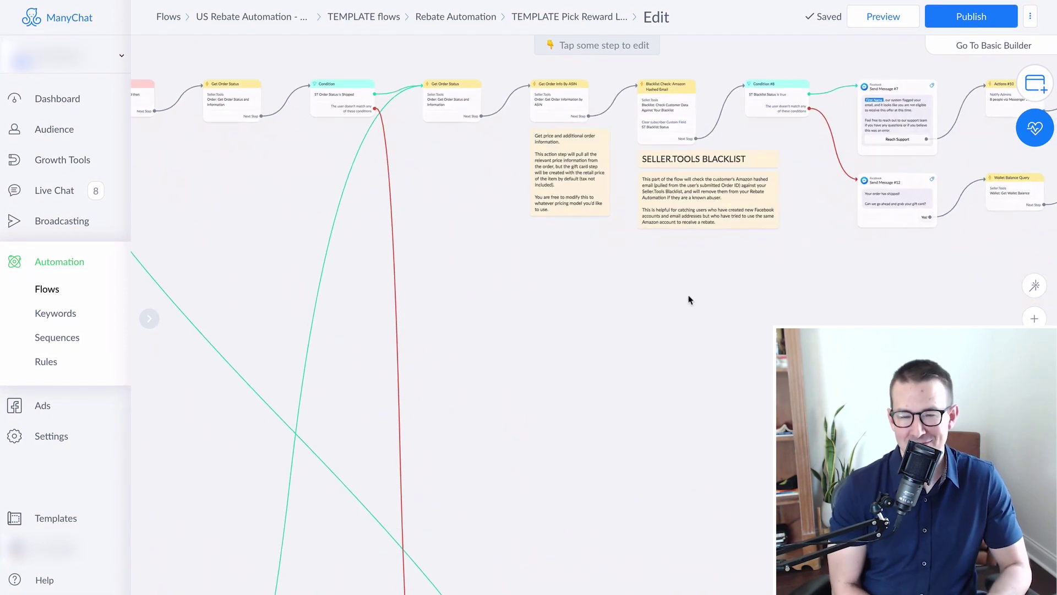
Step: Follow the blacklist branch to the wallet balance steps and read the Automatic Rebate (Gift Card) note
left_click_drag(701, 288, 528, 366)
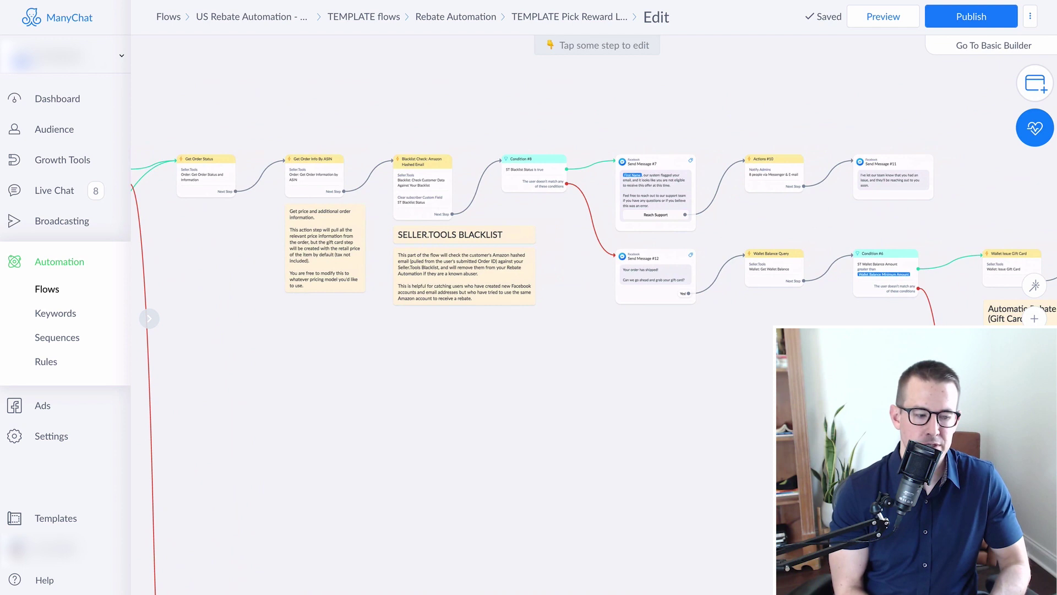
left_click_drag(815, 404, 592, 359)
left_click_drag(874, 417, 715, 401)
scroll(674, 302, "up", 3)
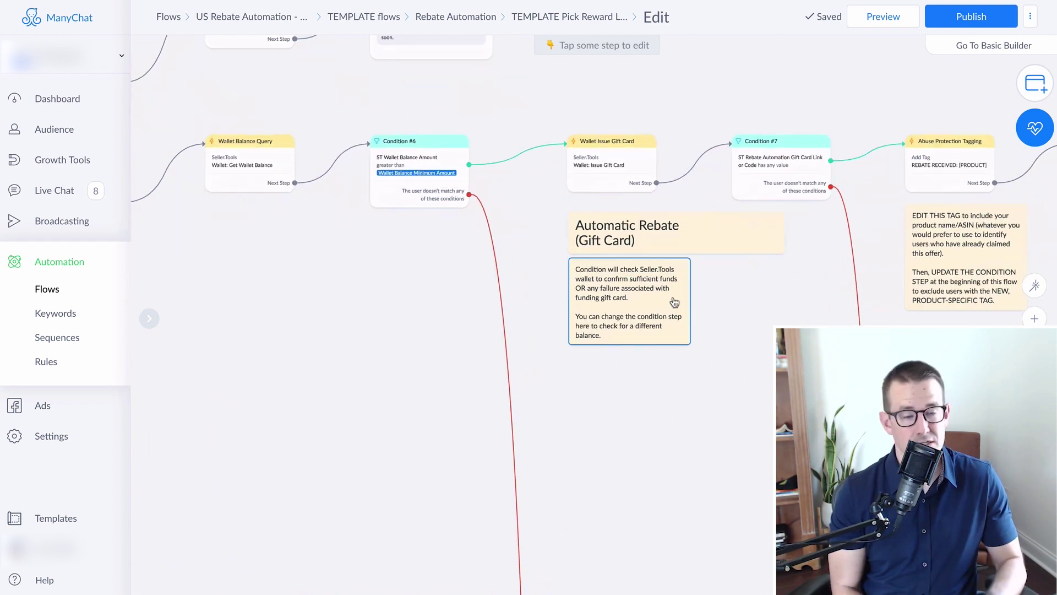
left_click_drag(746, 350, 716, 395)
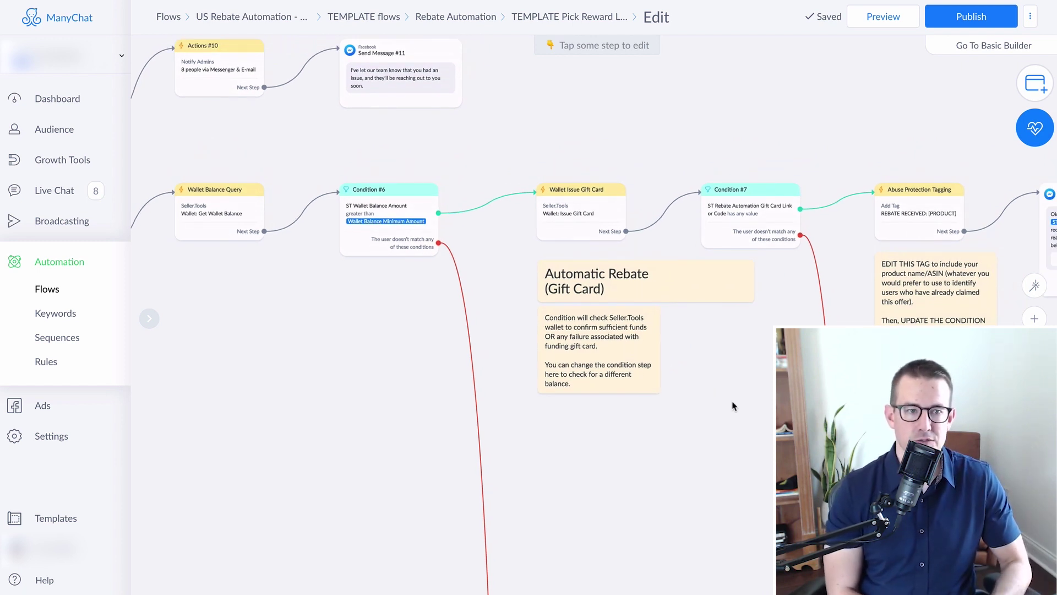
left_click_drag(732, 406, 508, 447)
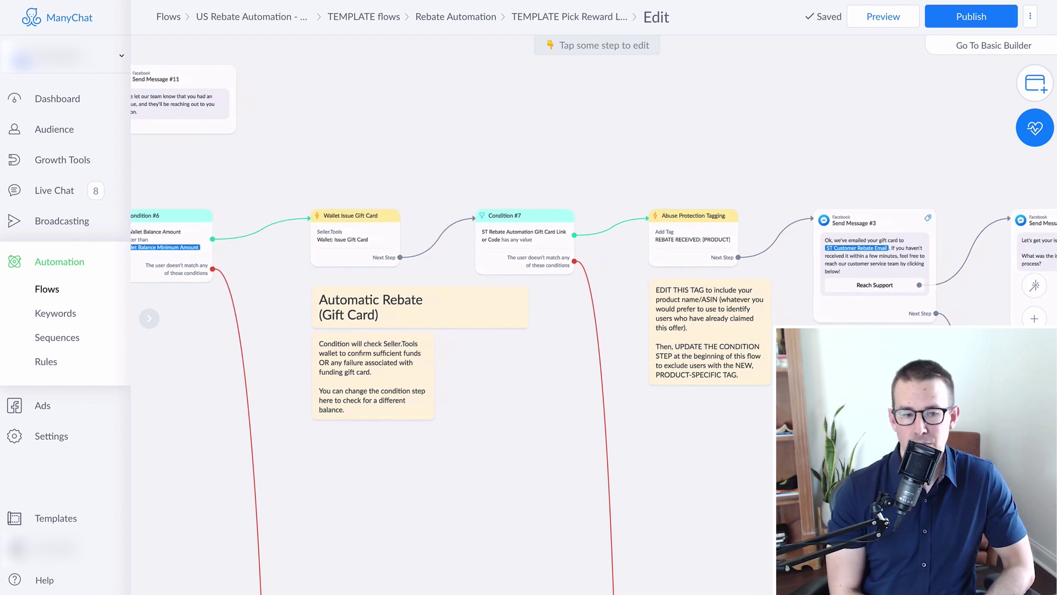
Step: Examine the Abuse Protection Tagging action, its tag-editing note and the neighbouring gift card steps
left_click_drag(821, 461, 754, 456)
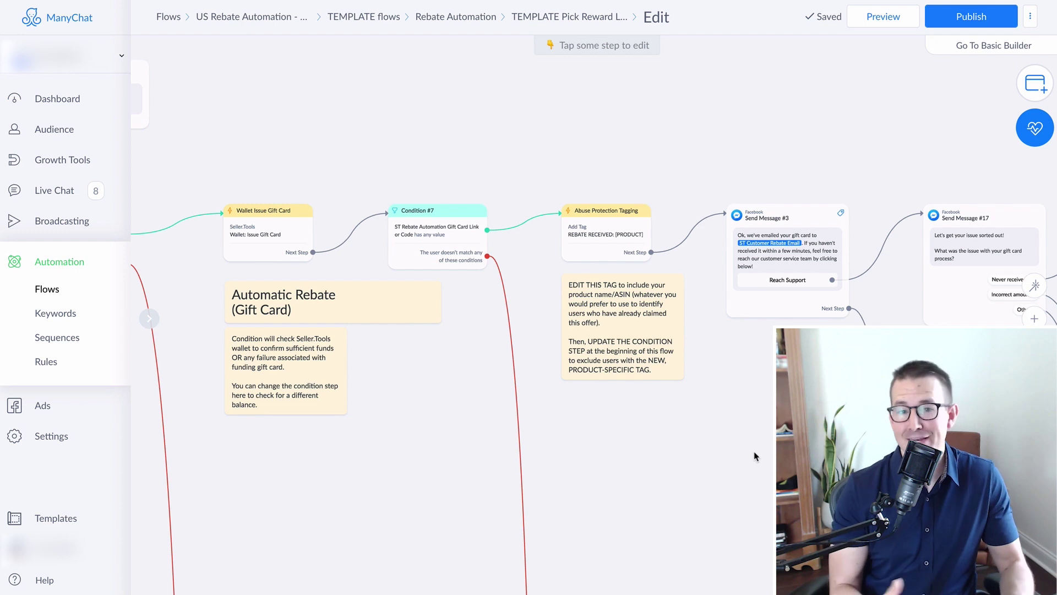
scroll(753, 457, "right", 2)
left_click_drag(739, 468, 742, 481)
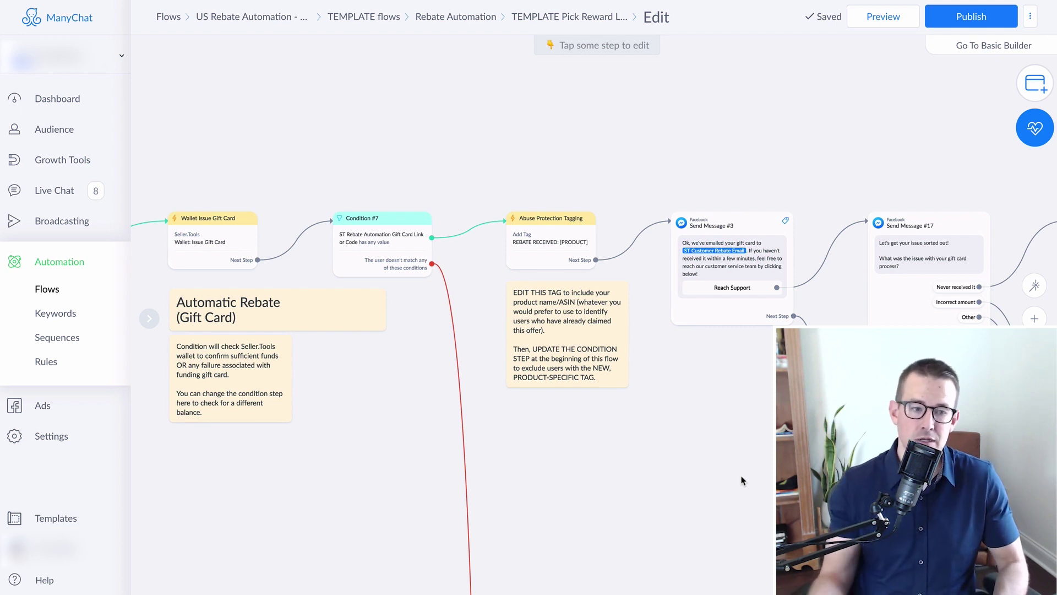
scroll(744, 481, "down", 3)
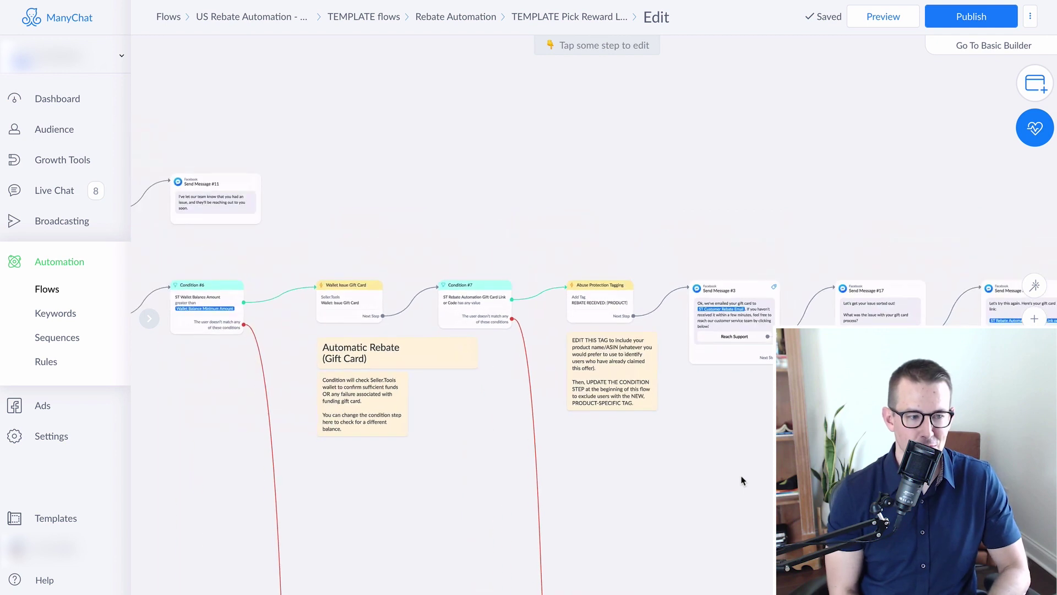
scroll(703, 378, "down", 3)
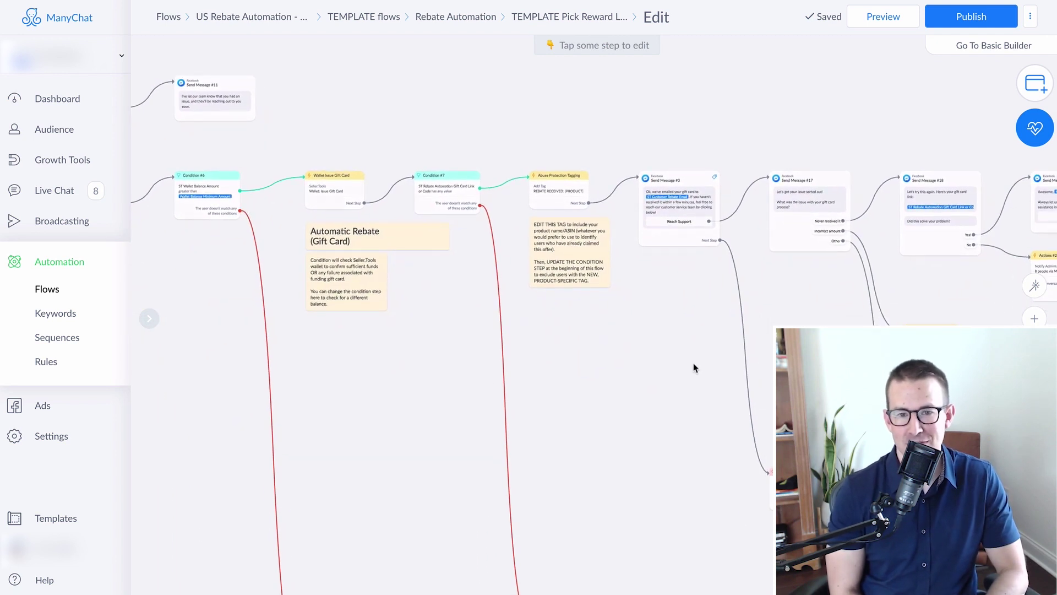
mouse_move(691, 402)
left_mouse_down()
mouse_move(670, 377)
mouse_move(702, 413)
left_mouse_up()
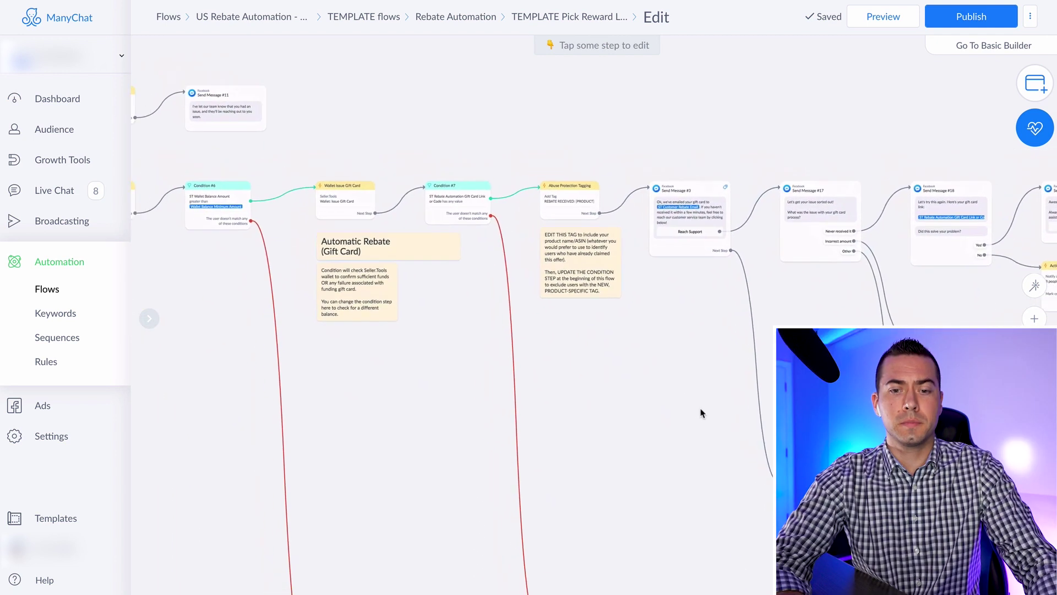
scroll(559, 336, "up", 3)
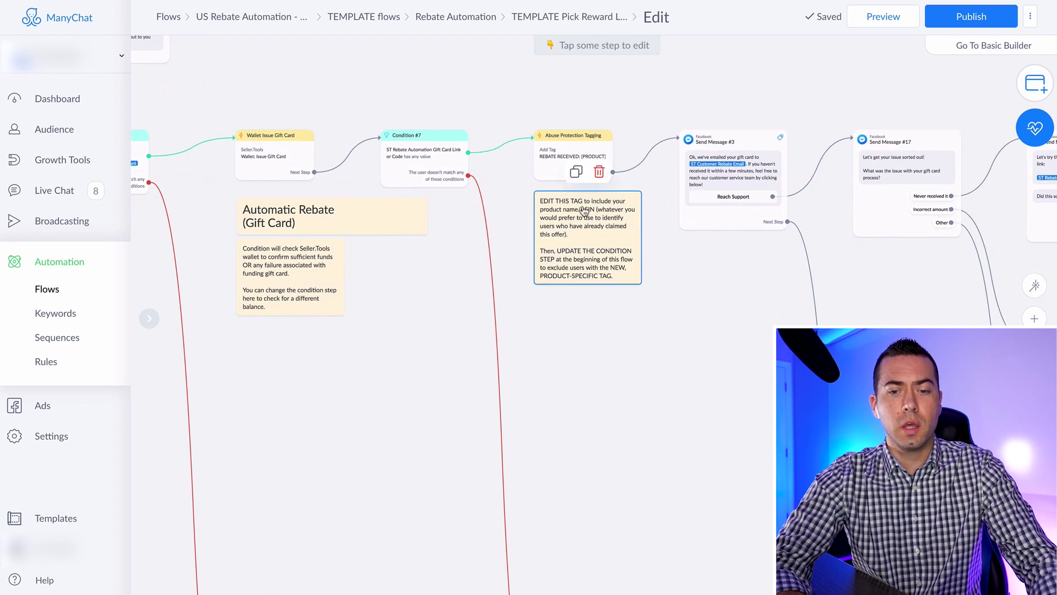
scroll(596, 309, "right", 5)
scroll(596, 308, "down", 1)
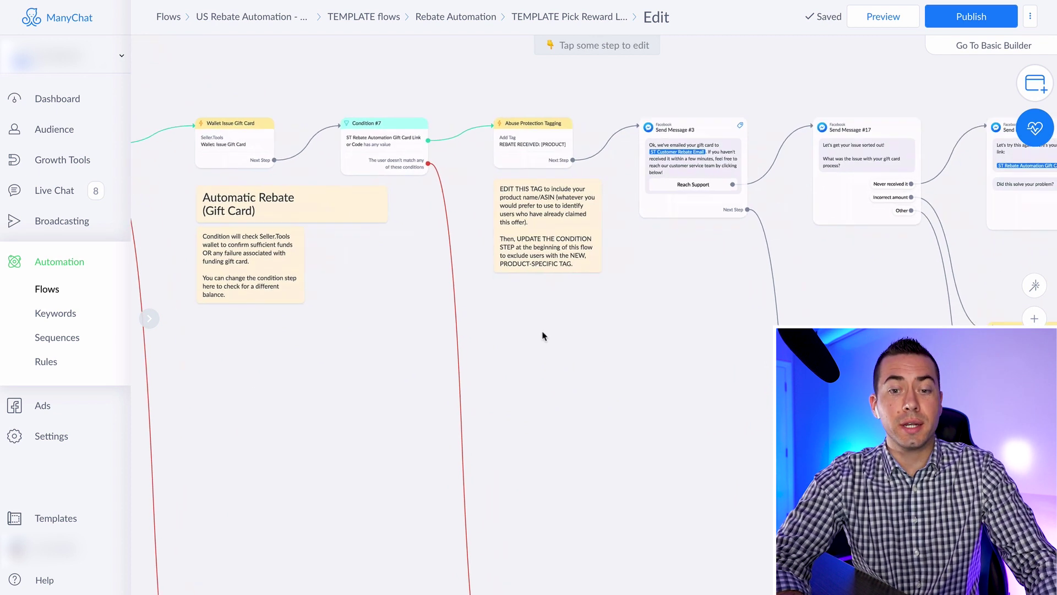
Step: Follow the gift card support branches and examine the Smart Delay #1 step and the product feedback email
left_click_drag(626, 325, 406, 319)
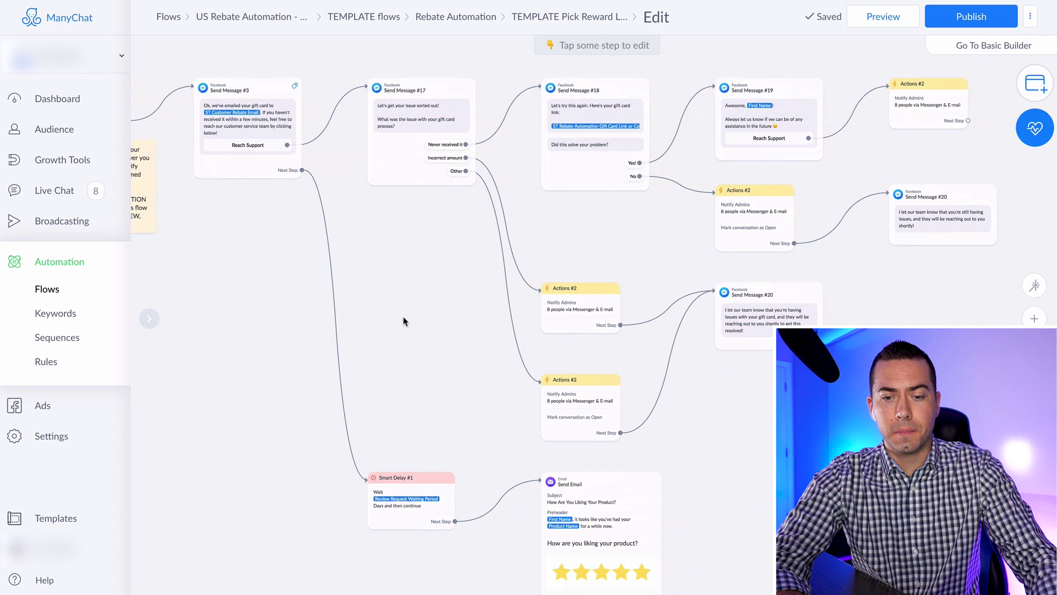
left_click_drag(732, 514, 642, 338)
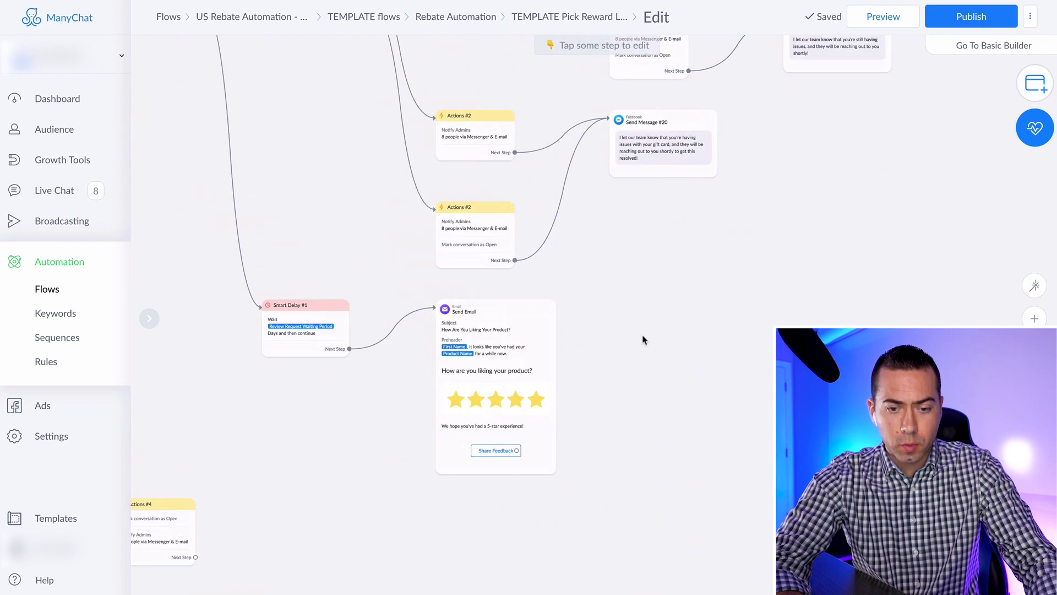
left_click(493, 393)
scroll(683, 355, "down", 5)
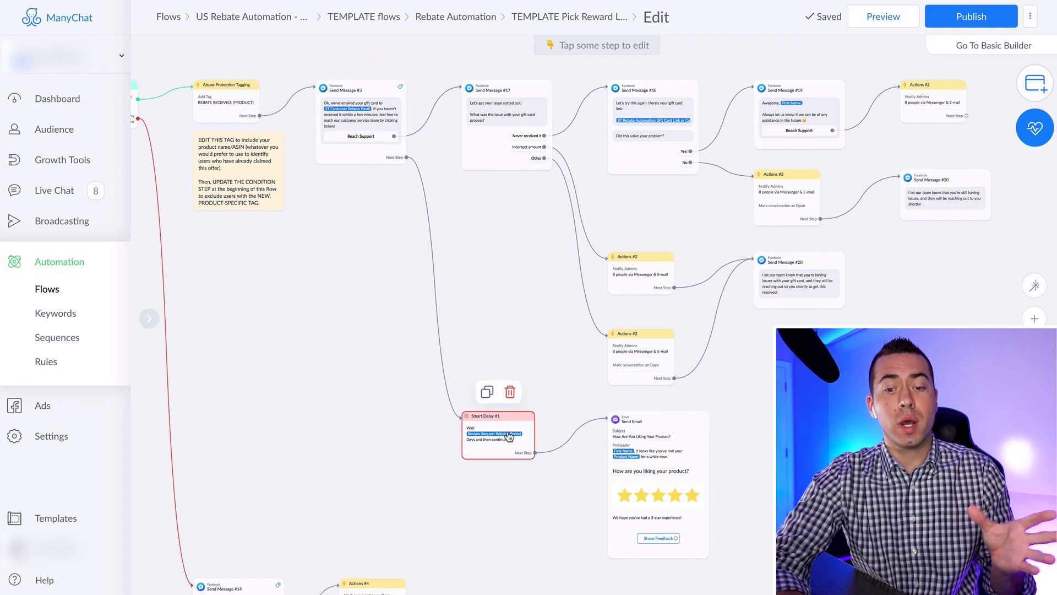
scroll(694, 491, "up", 5)
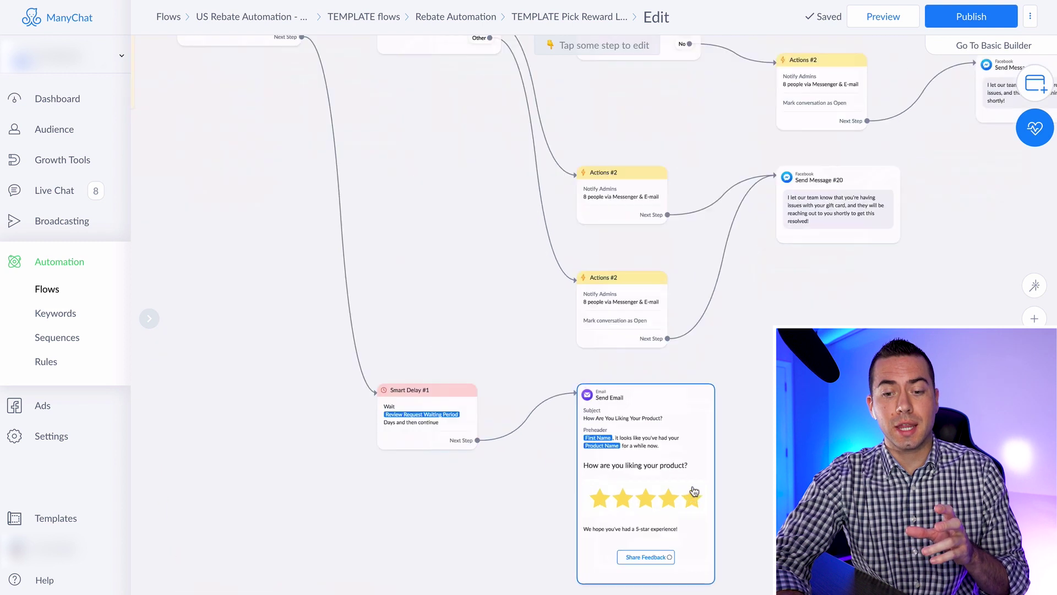
scroll(576, 204, "down", 5)
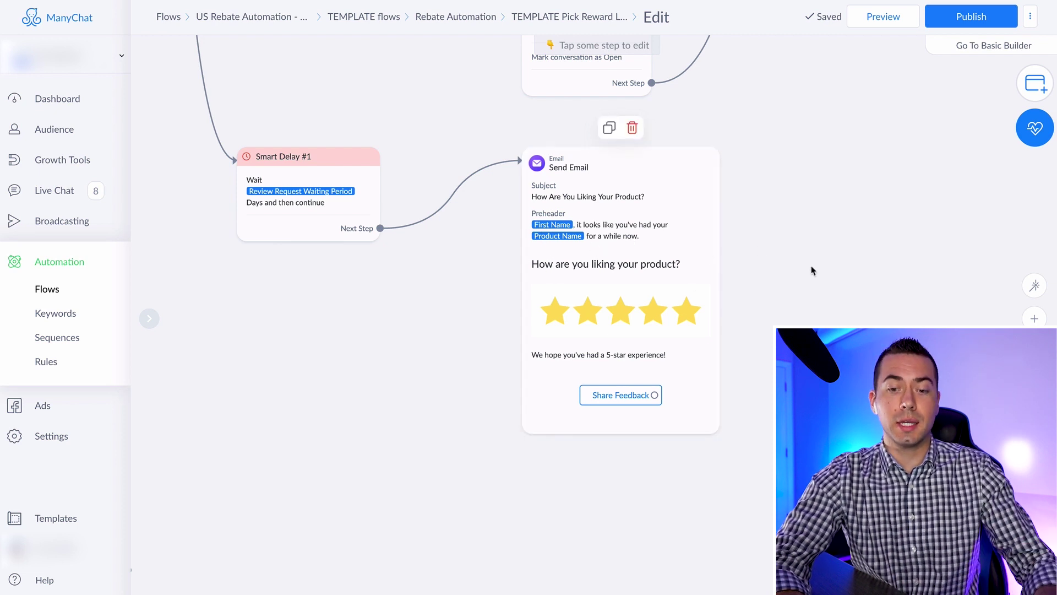
scroll(812, 270, "down", 5)
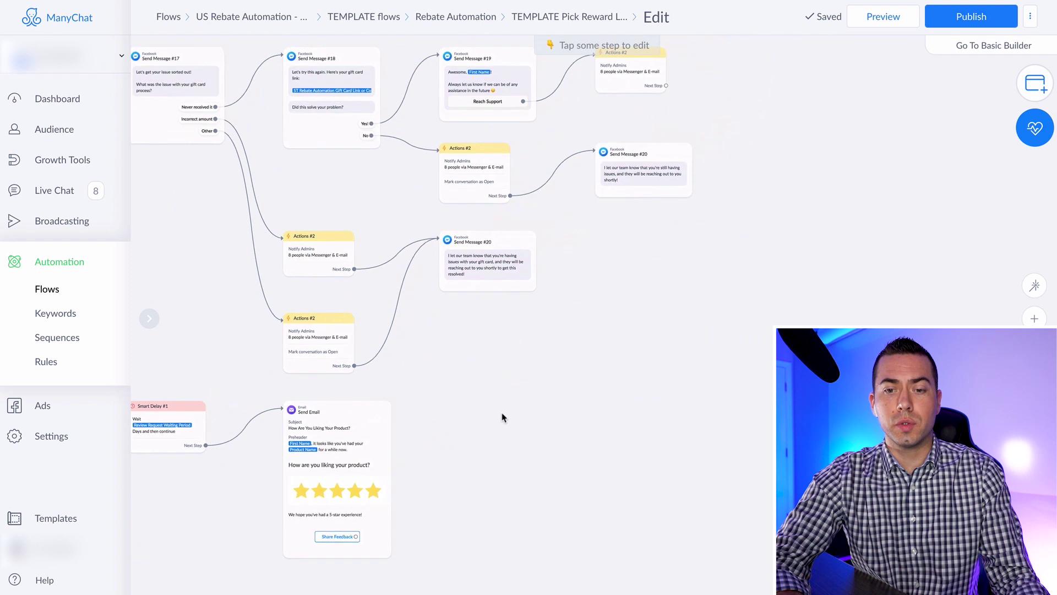
Step: Inspect the Review Request Waiting Period field in the Smart Delay #1 step up close
scroll(503, 418, "down", 2)
scroll(602, 418, "up", 3)
scroll(602, 418, "left", 2)
mouse_move(280, 483)
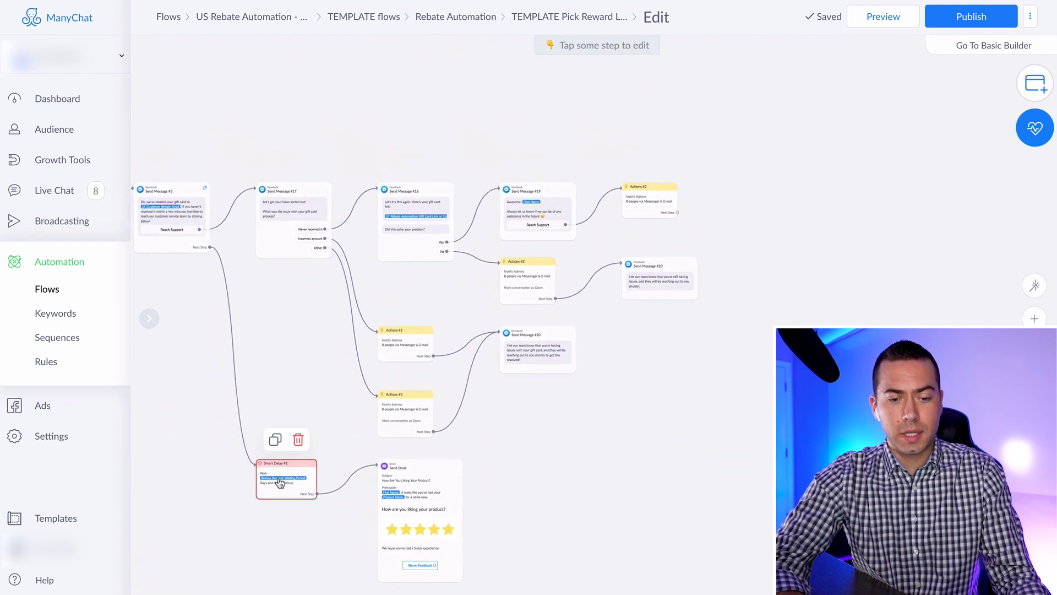
scroll(280, 483, "up", 5)
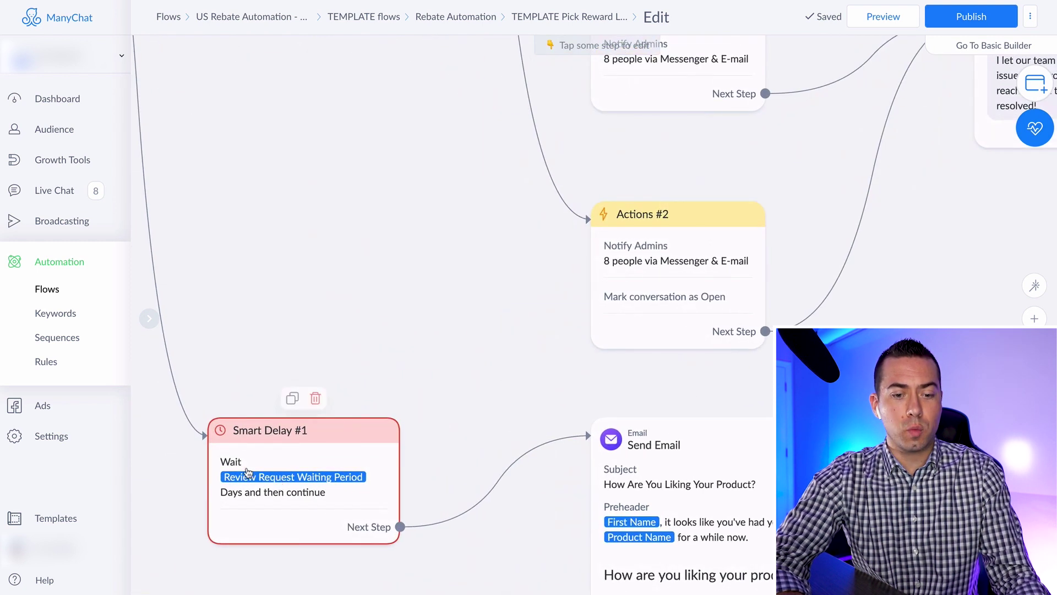
left_click_drag(449, 379, 577, 263)
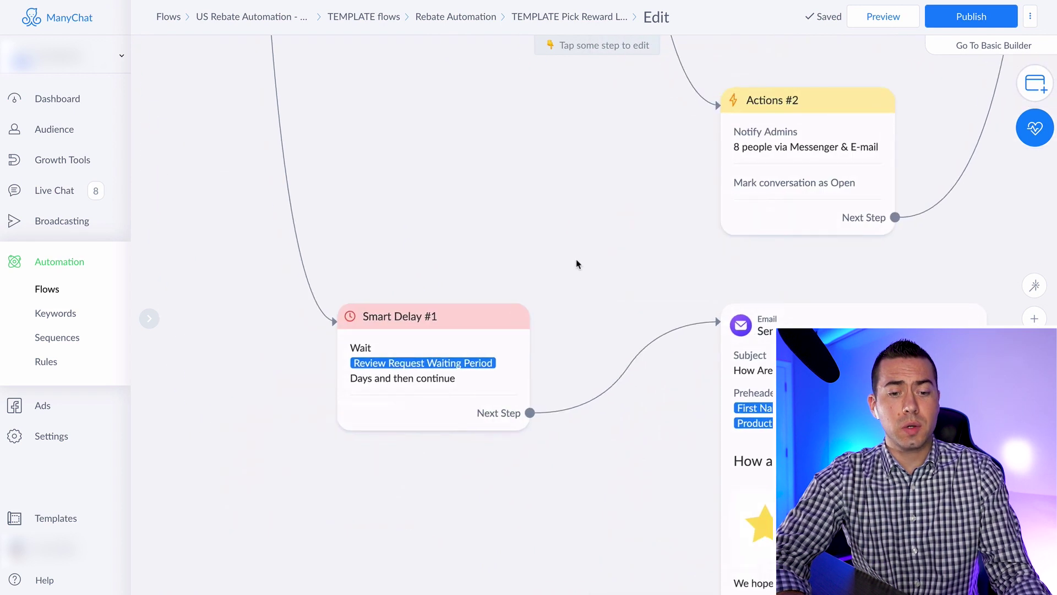
Step: Look over the Smart Delay #1 step, the neighbouring gift card support branches and the product feedback email at the flow's end
mouse_move(417, 375)
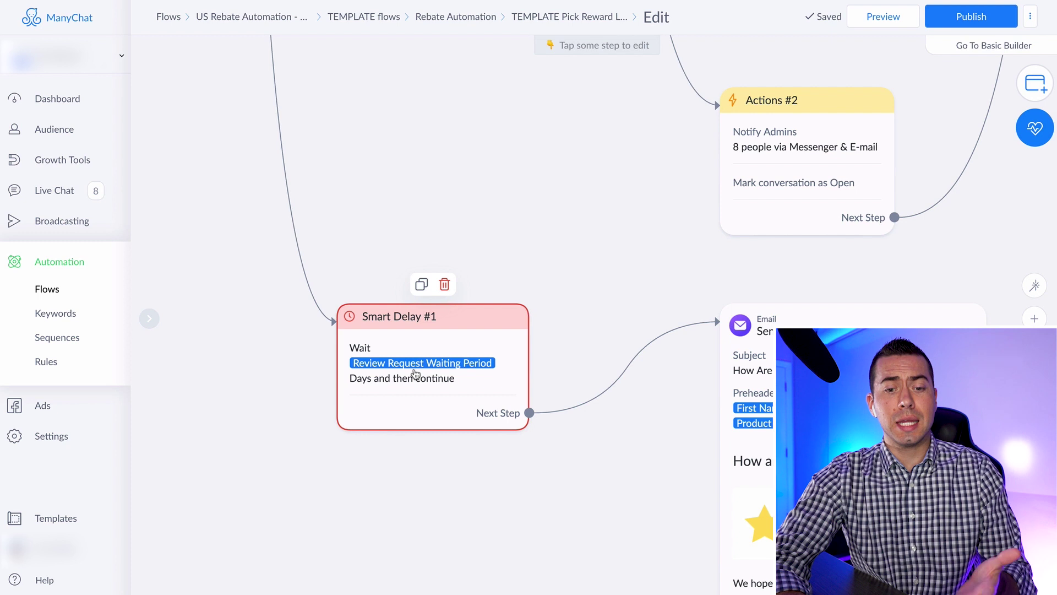
scroll(633, 217, "down", 5)
left_click_drag(933, 231, 447, 475)
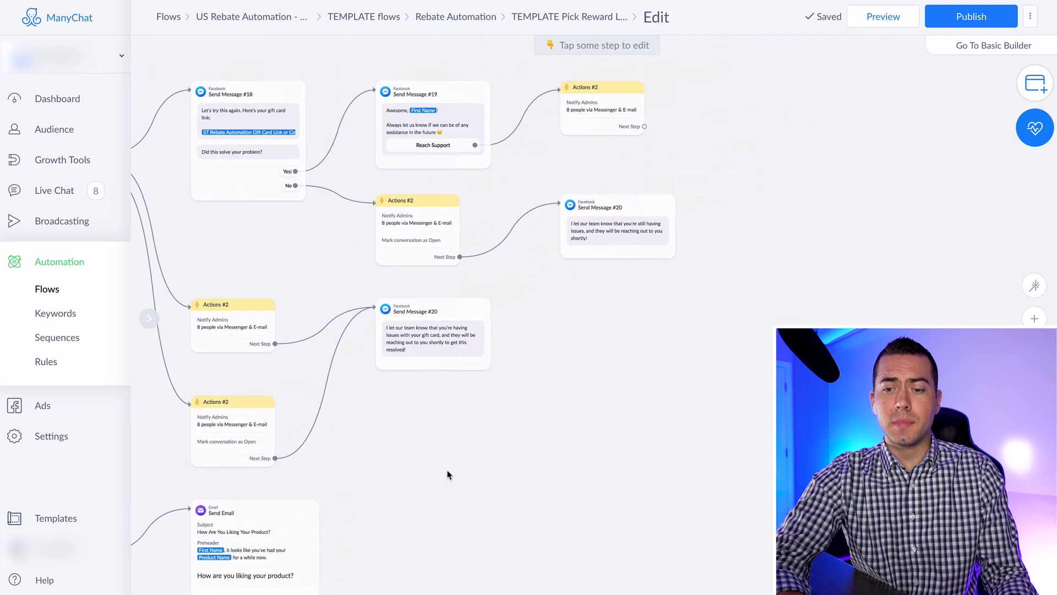
scroll(595, 448, "up", 3)
scroll(581, 477, "down", 3)
scroll(581, 478, "down", 3)
Step: Survey the whole flow backwards from its final branches to the PICK REWARD LINK note and change checklist at the start
left_click_drag(585, 512, 944, 295)
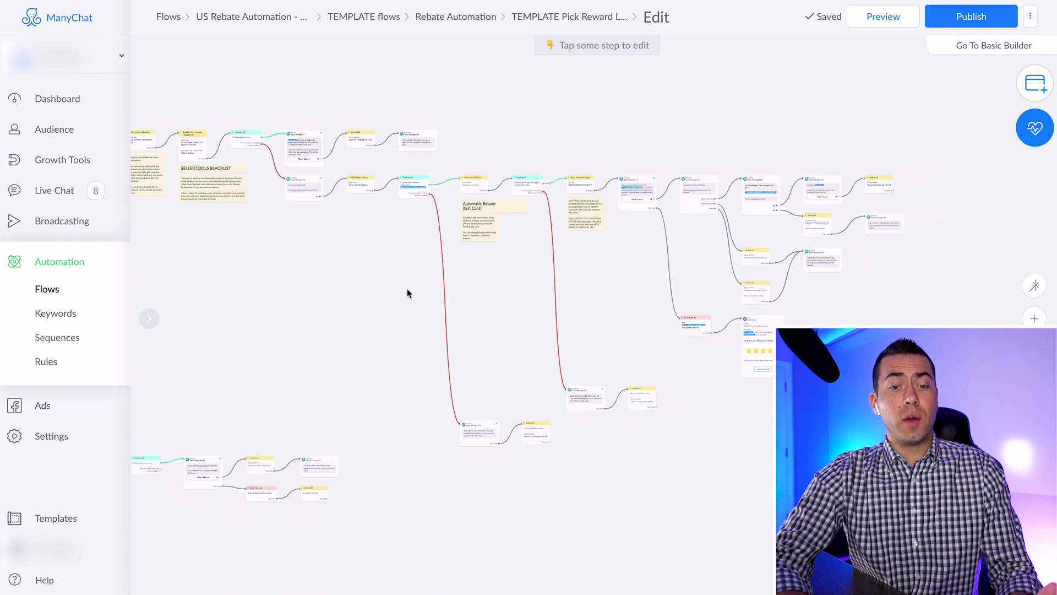
scroll(408, 293, "down", 5)
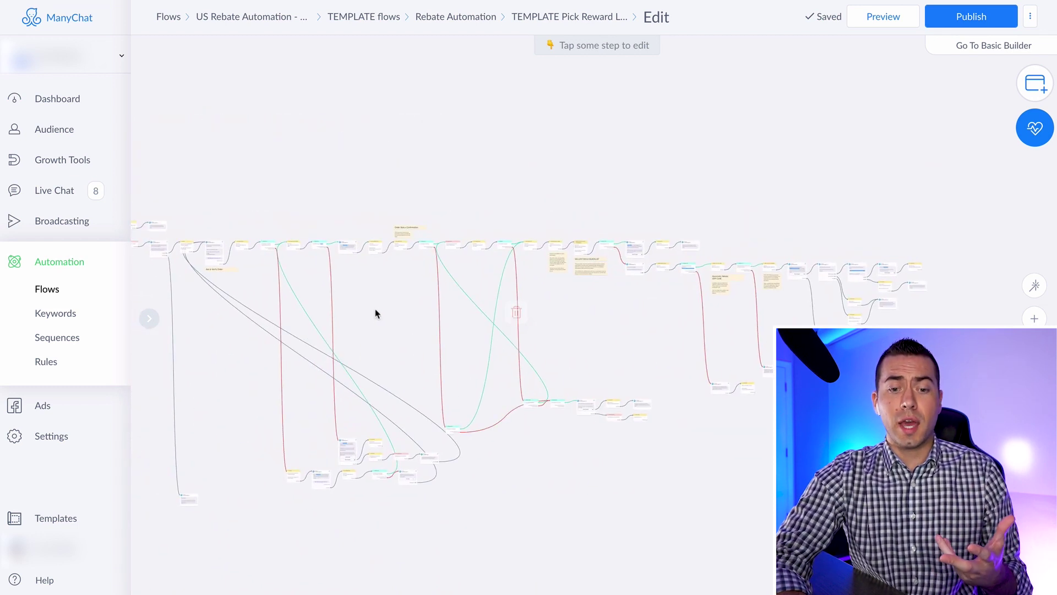
scroll(618, 325, "up", 3)
left_click_drag(602, 331, 698, 331)
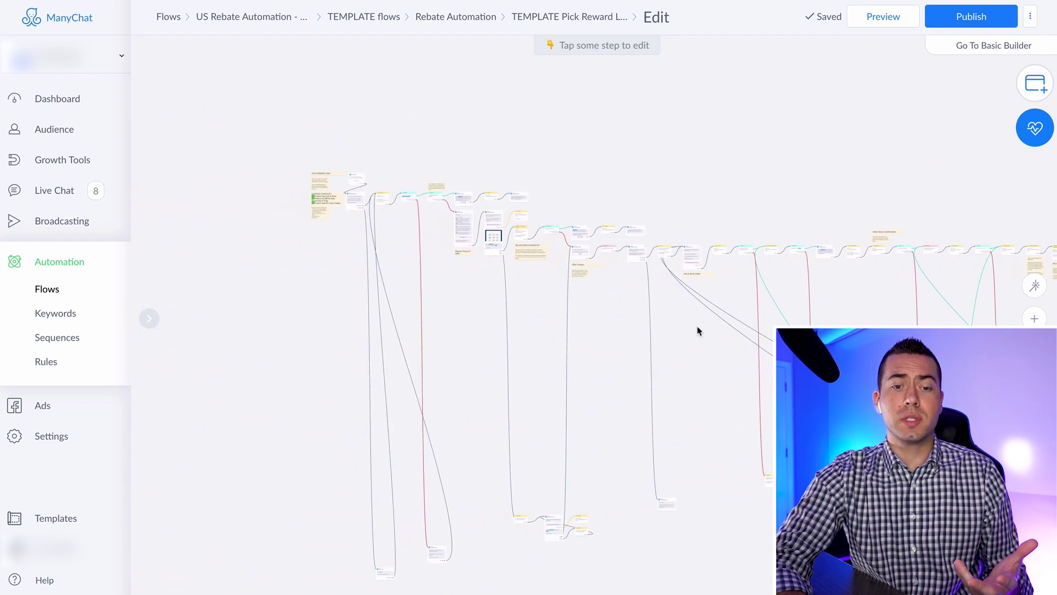
scroll(308, 297, "up", 3)
left_click_drag(319, 271, 321, 439)
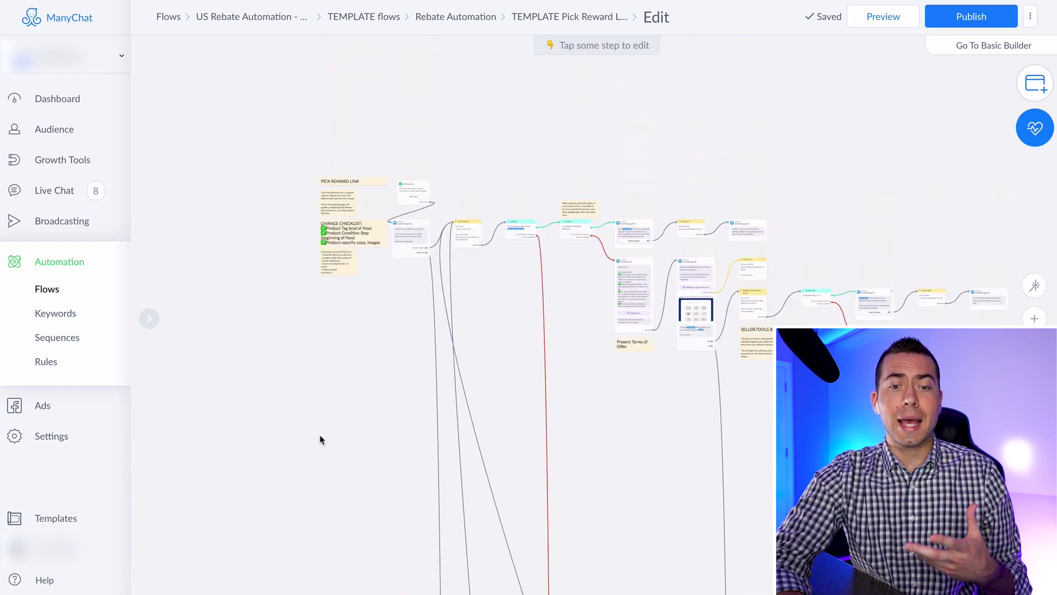
scroll(321, 439, "up", 2)
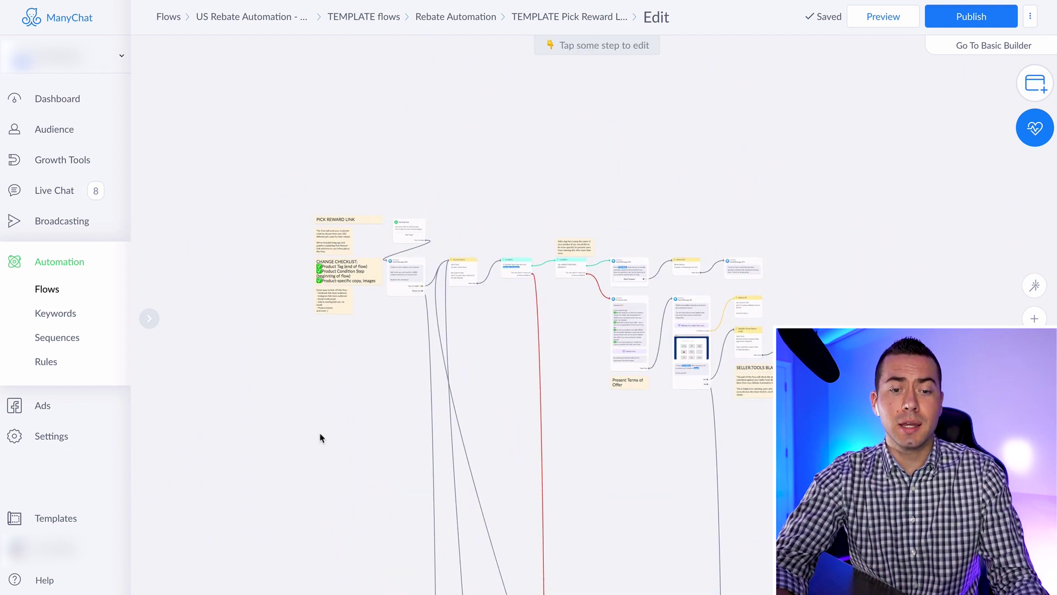